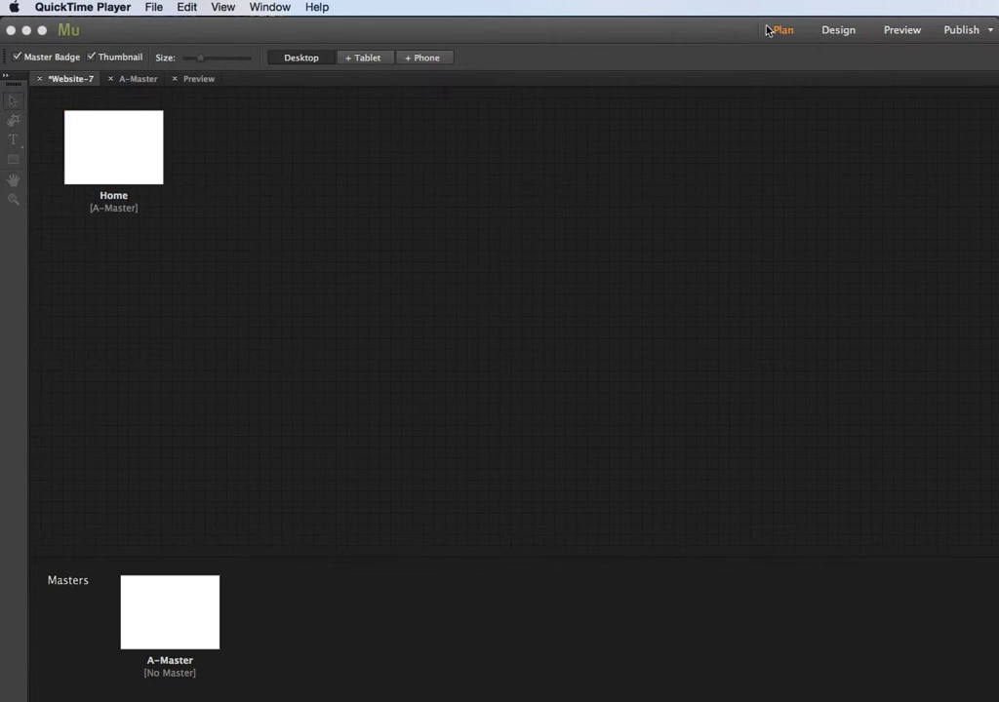
- Open the A-Master page for editing and bring up the Widgets Library
{"action": "mouse_move", "coordinate": [132, 150]}
{"action": "double_click", "coordinate": [190, 611]}
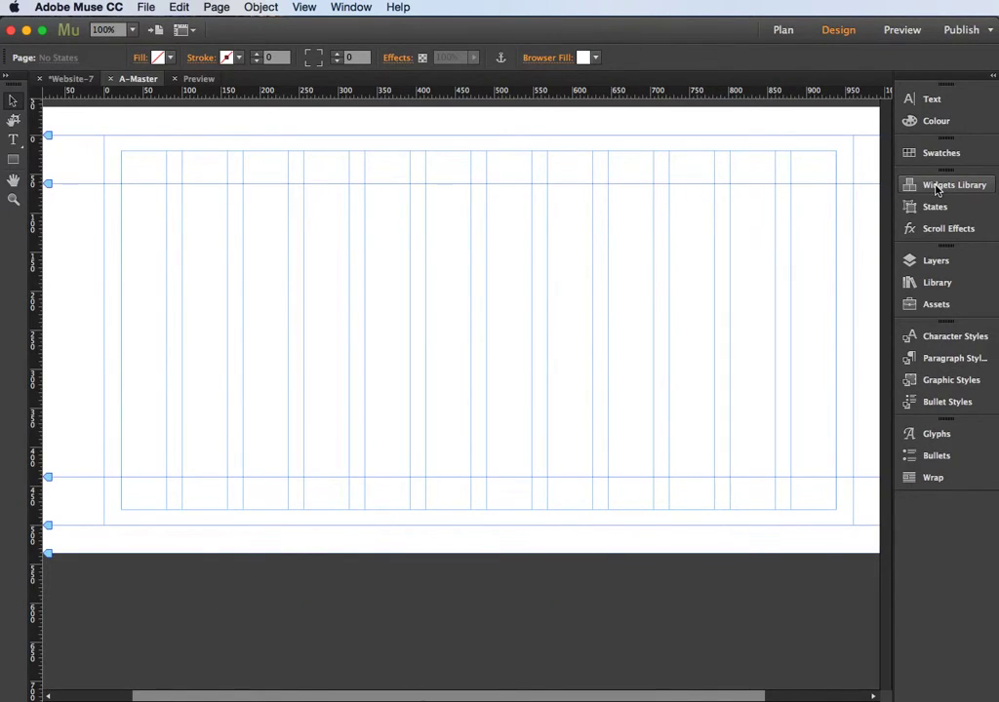
{"action": "left_click", "coordinate": [352, 7]}
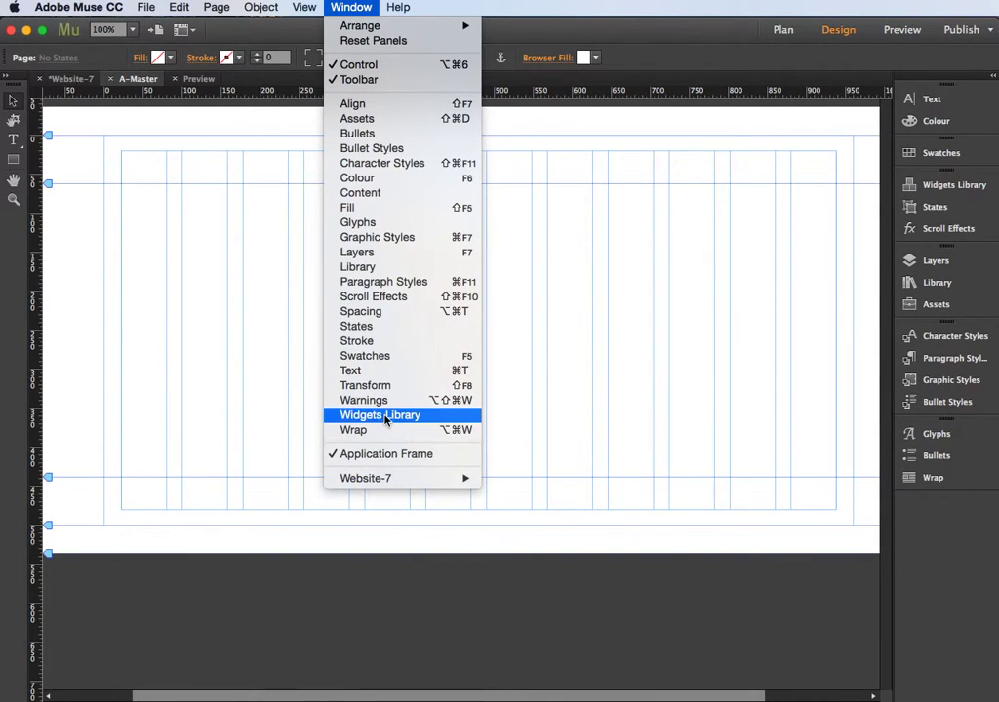
{"action": "left_click", "coordinate": [949, 187]}
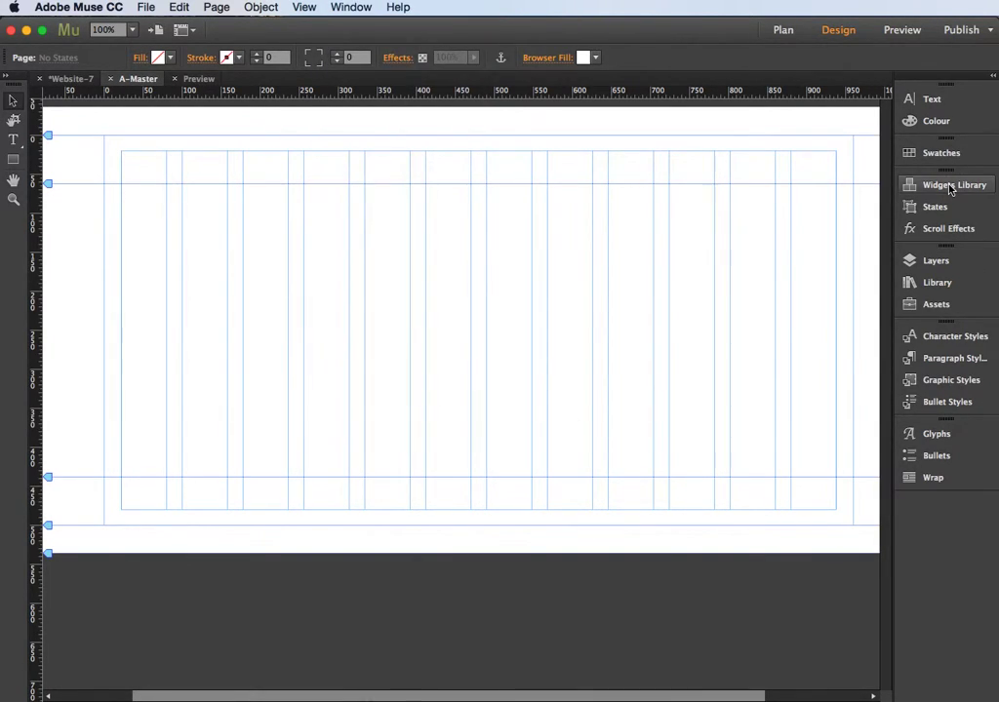
{"action": "left_click", "coordinate": [949, 187]}
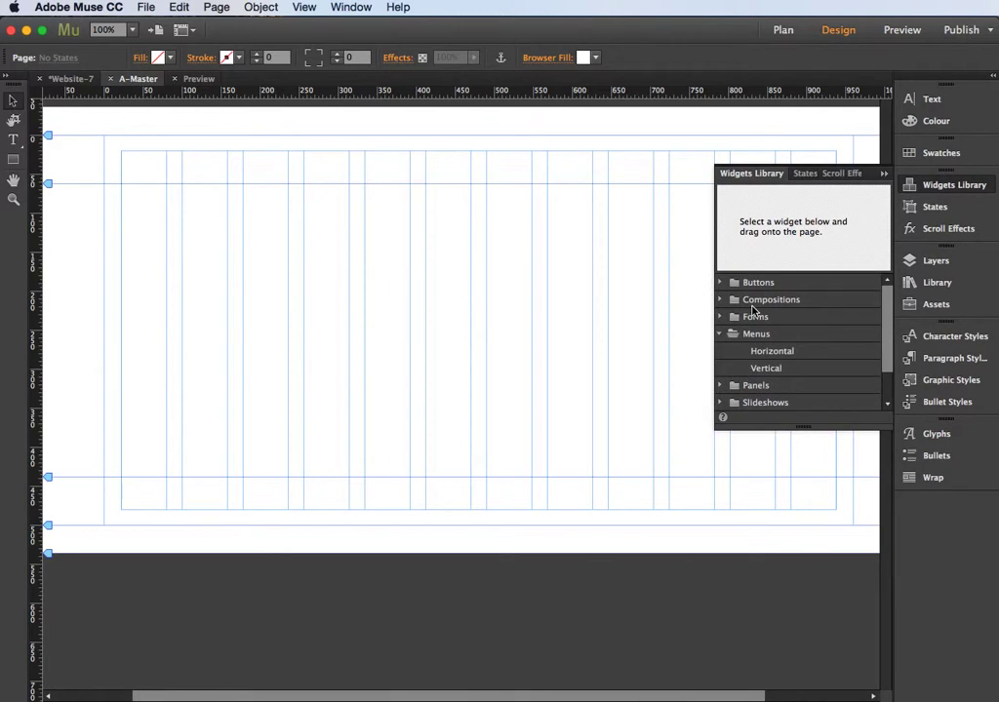
- Add a horizontal menu widget to the master page and align it with the page's upper-left corner at X 0, Y 0
{"action": "left_click", "coordinate": [720, 335]}
{"action": "left_click", "coordinate": [721, 336]}
{"action": "left_click_drag", "start_coordinate": [765, 359], "coordinate": [115, 151]}
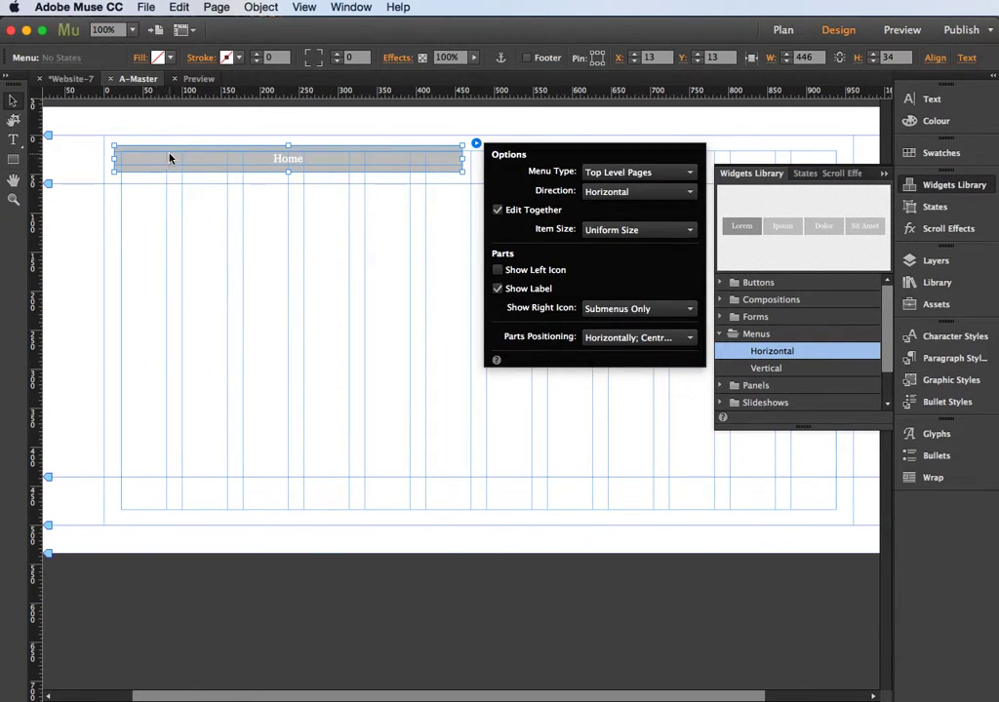
{"action": "left_click", "coordinate": [169, 158]}
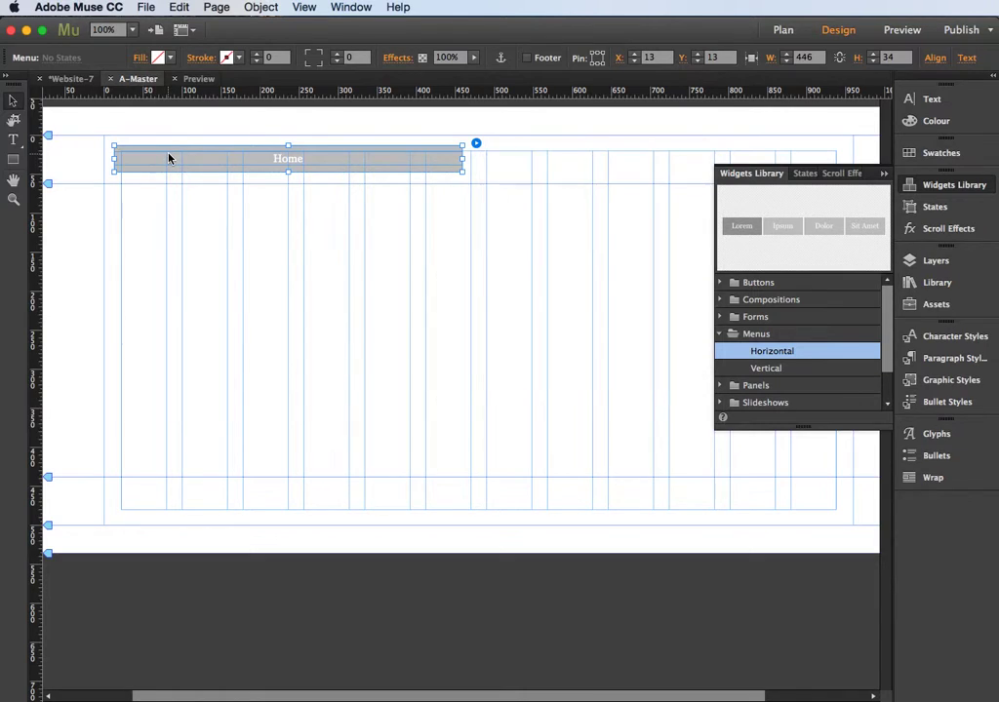
{"action": "left_click_drag", "start_coordinate": [203, 159], "coordinate": [193, 149]}
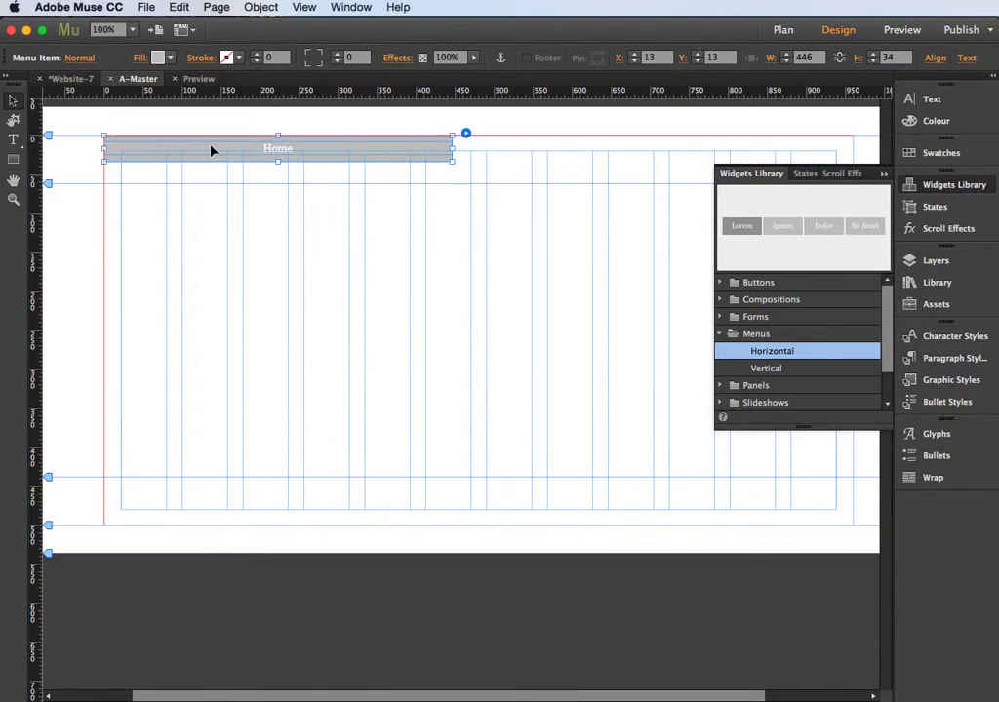
- Set the menu widget's type to Manual
{"action": "left_click", "coordinate": [467, 135]}
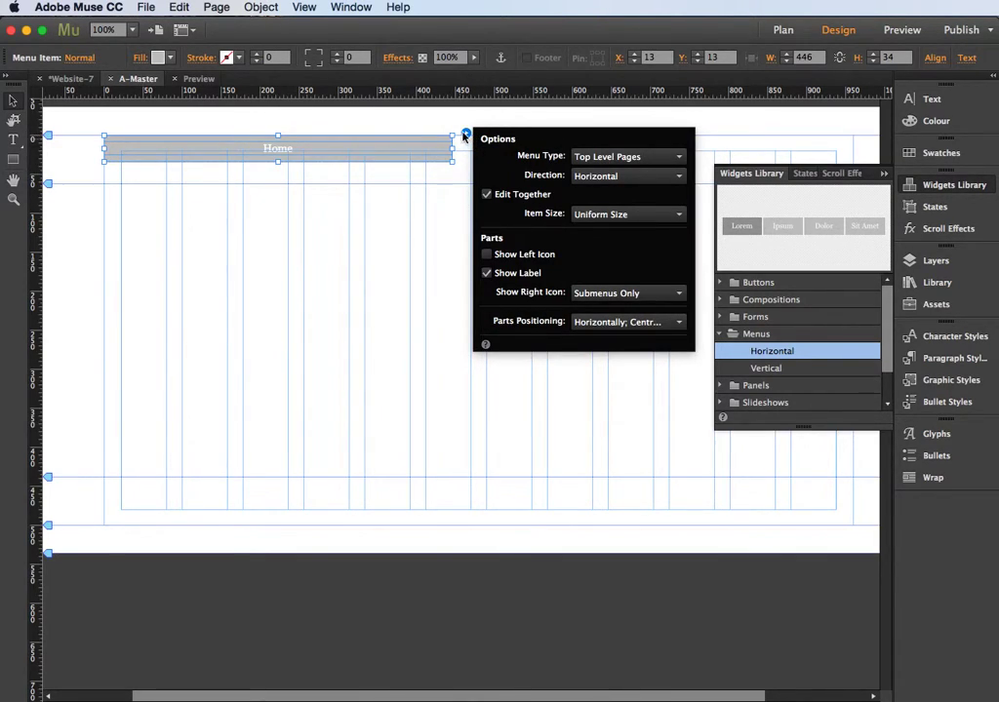
{"action": "left_click", "coordinate": [467, 135]}
{"action": "left_click", "coordinate": [466, 134]}
{"action": "left_click", "coordinate": [680, 159]}
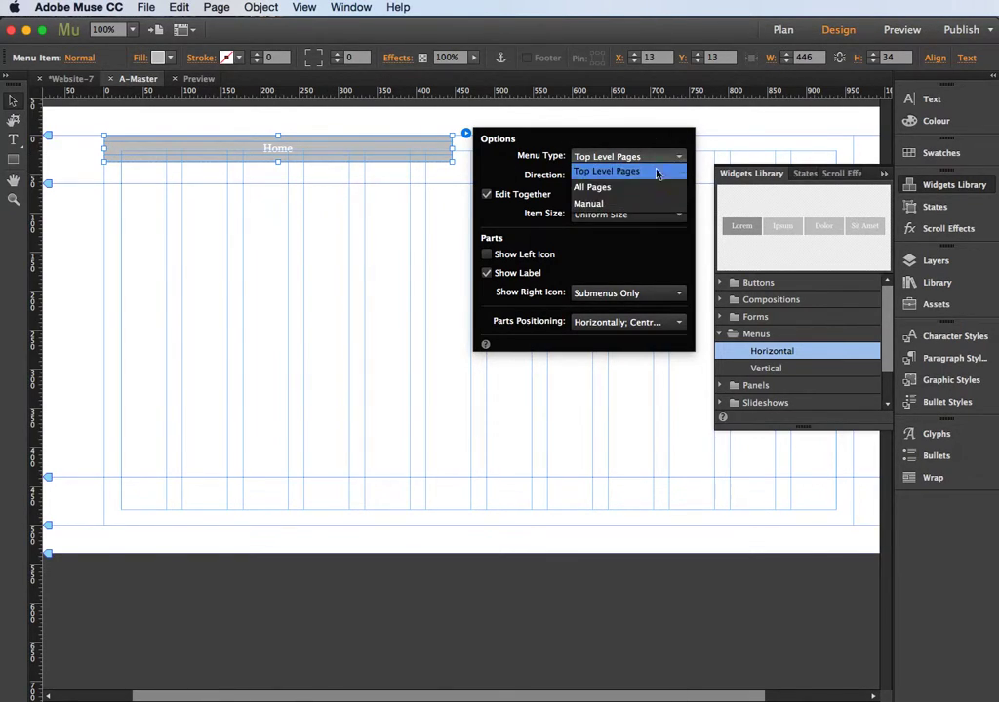
{"action": "left_click", "coordinate": [612, 205]}
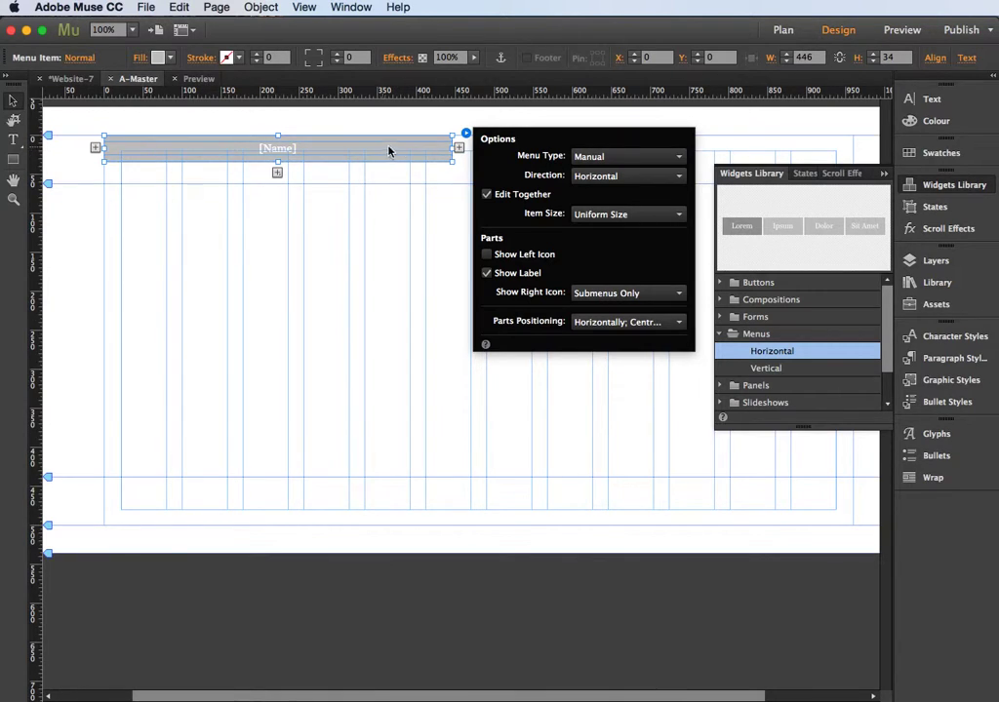
{"action": "left_click", "coordinate": [461, 172]}
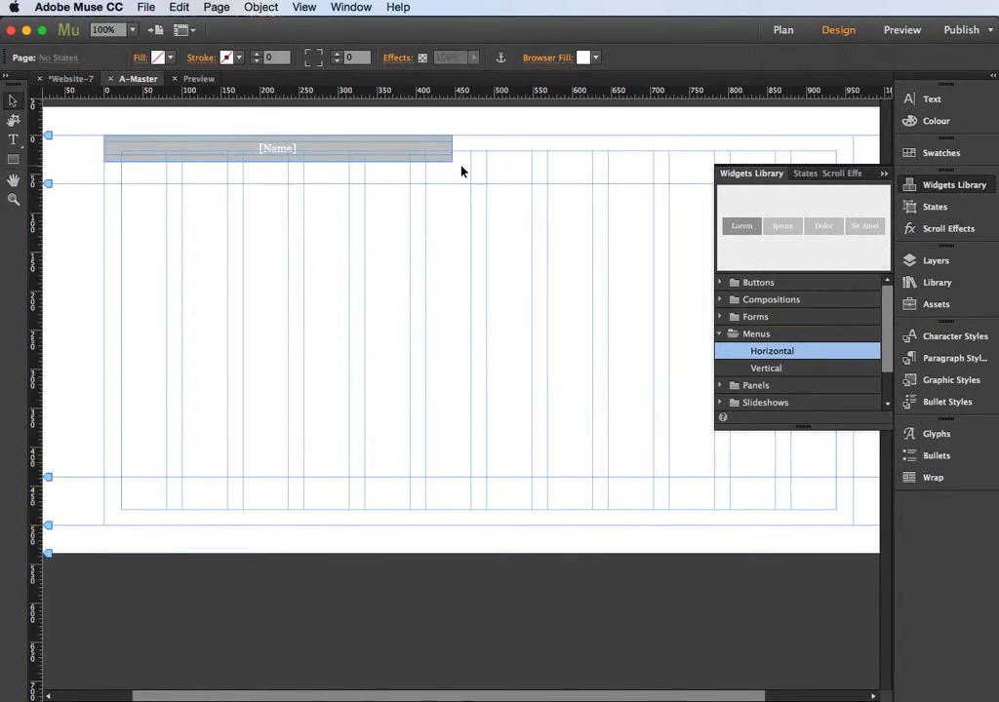
- Add four more items to the menu bar, making five side by side
{"action": "left_click", "coordinate": [446, 156]}
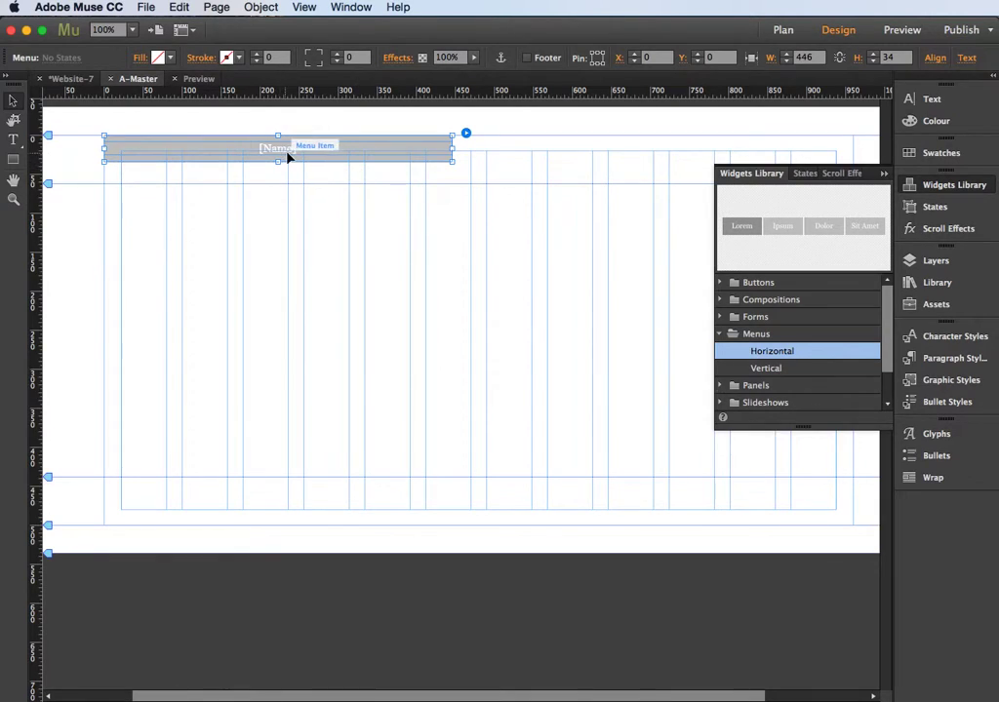
{"action": "left_click", "coordinate": [289, 156]}
{"action": "left_click_drag", "start_coordinate": [290, 156], "coordinate": [448, 154]}
{"action": "left_click", "coordinate": [460, 148]}
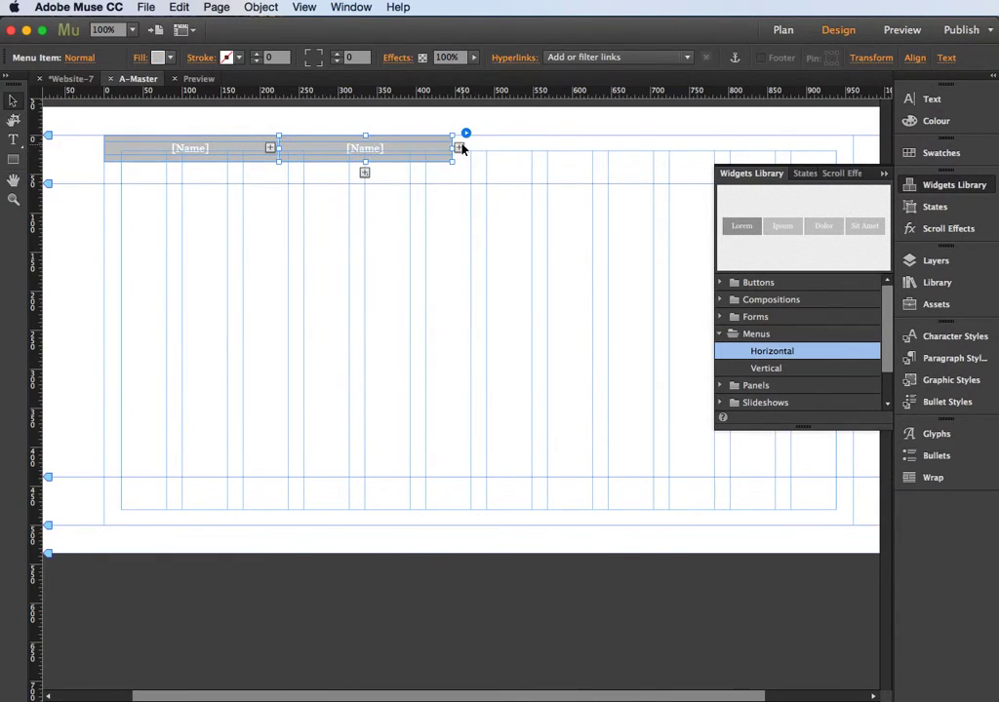
{"action": "left_click", "coordinate": [460, 148]}
{"action": "left_click", "coordinate": [459, 148]}
{"action": "left_click", "coordinate": [434, 153]}
{"action": "left_click", "coordinate": [461, 148]}
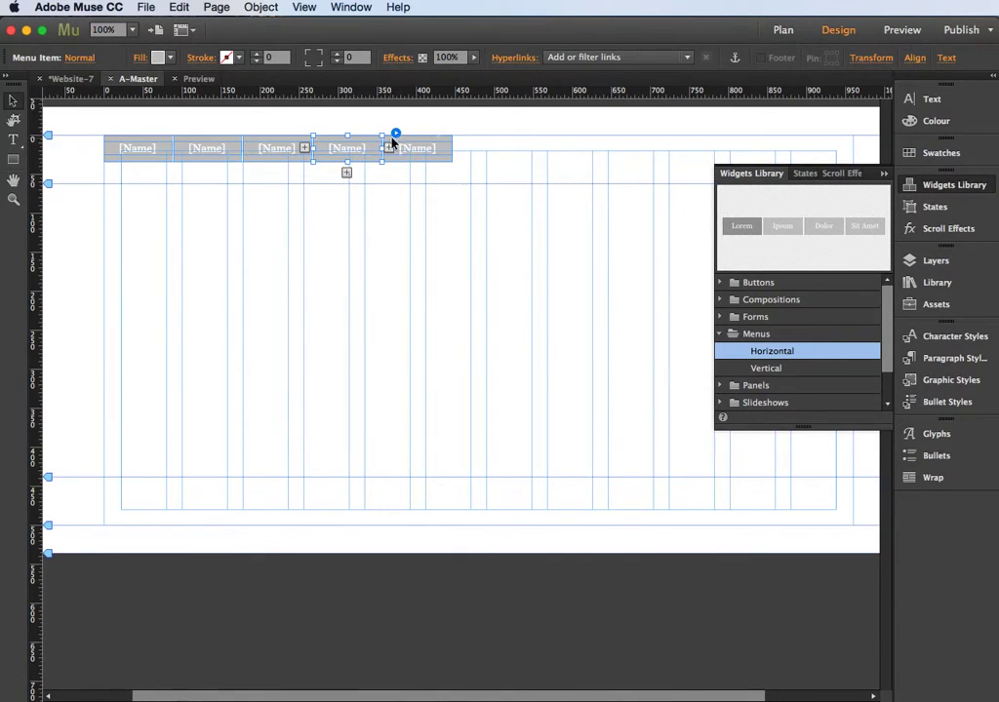
- Try the Vertical direction for the menu and switch it back to Horizontal
{"action": "left_click", "coordinate": [395, 133]}
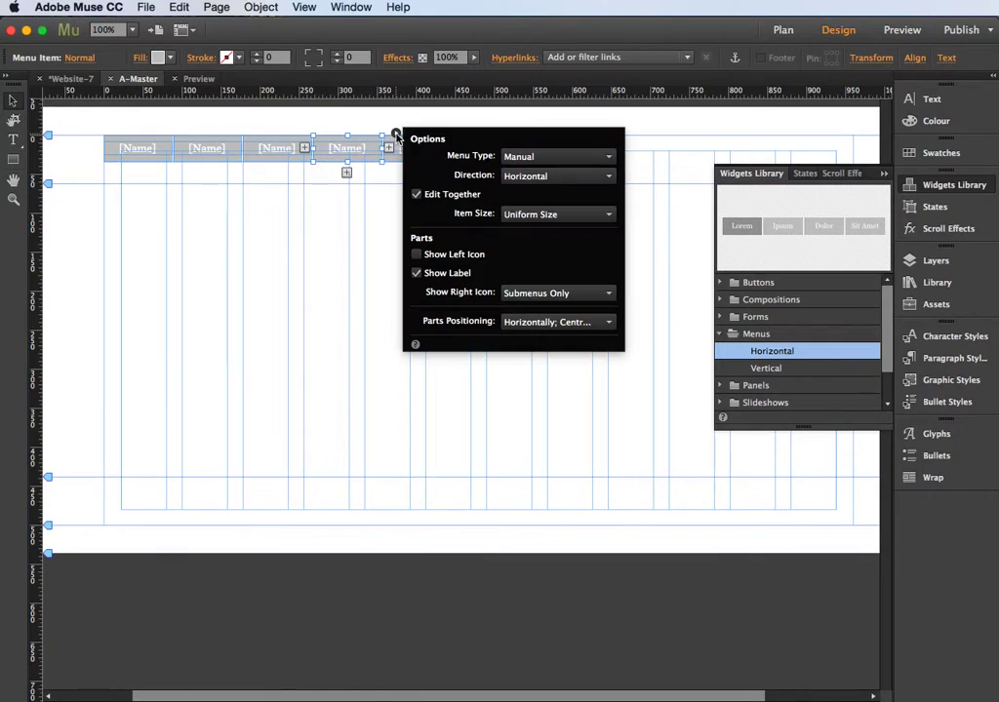
{"action": "left_click", "coordinate": [548, 179]}
{"action": "left_click", "coordinate": [532, 206]}
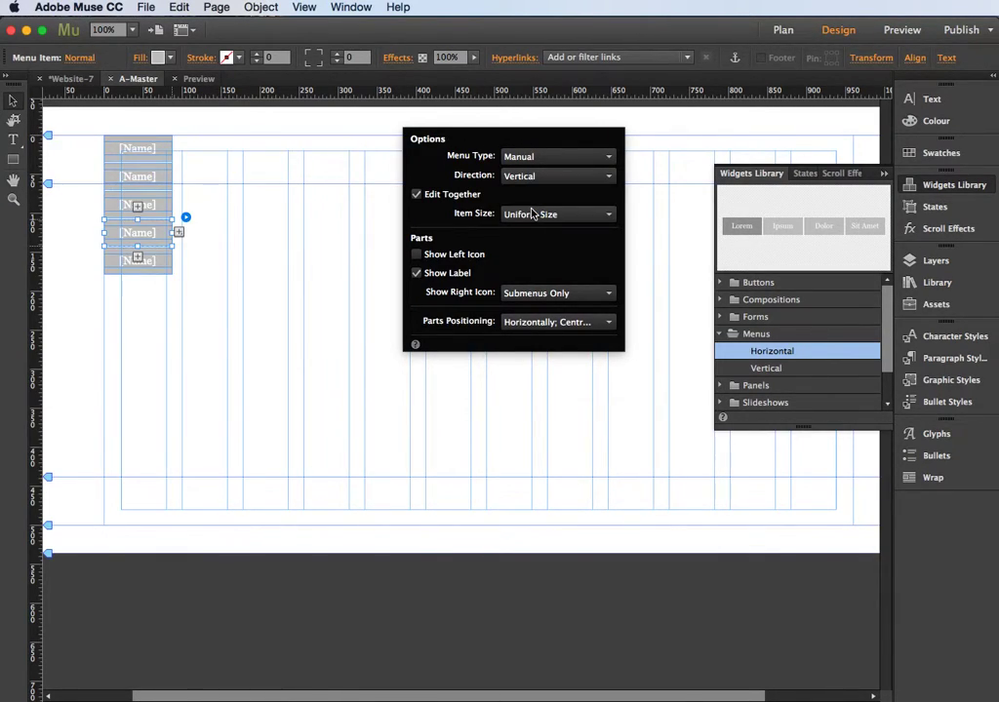
{"action": "left_click", "coordinate": [542, 177]}
{"action": "left_click", "coordinate": [538, 191]}
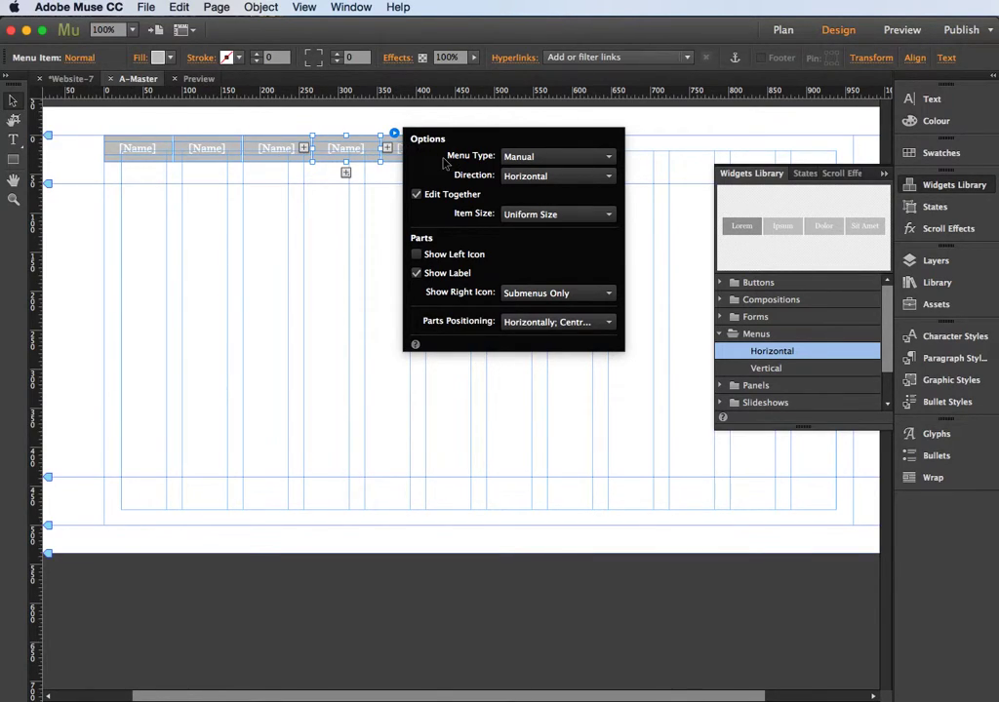
- Try hiding the menu labels and positioning them Horizontally; Top-Aligned, then restore visible labels with Horizontally; Centre-Aligned positioning
{"action": "left_click", "coordinate": [420, 276]}
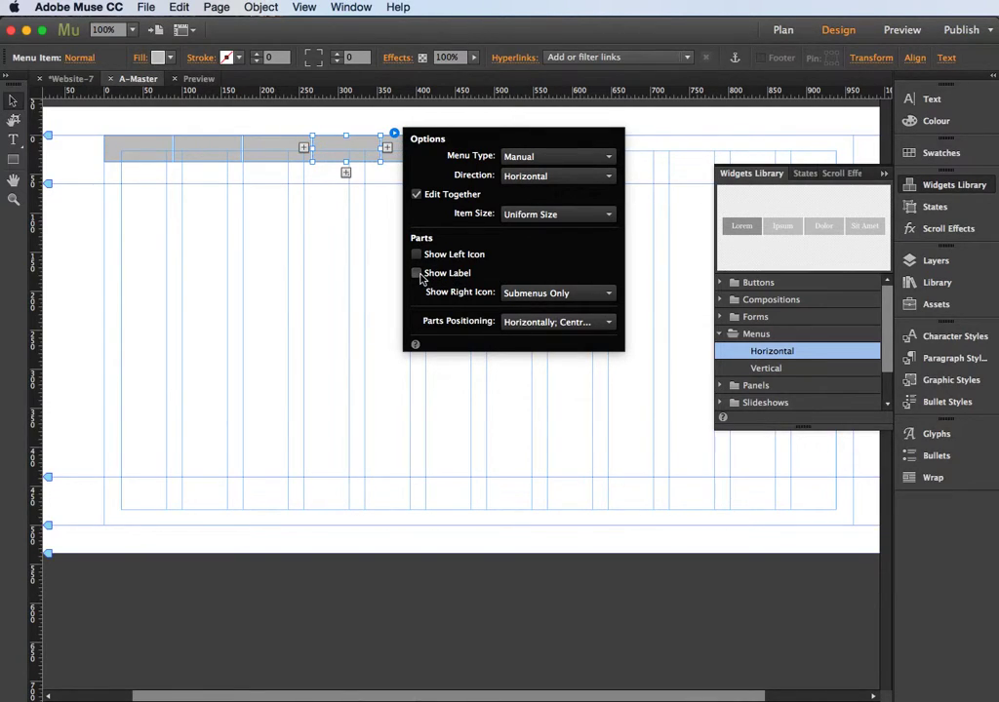
{"action": "left_click", "coordinate": [417, 275]}
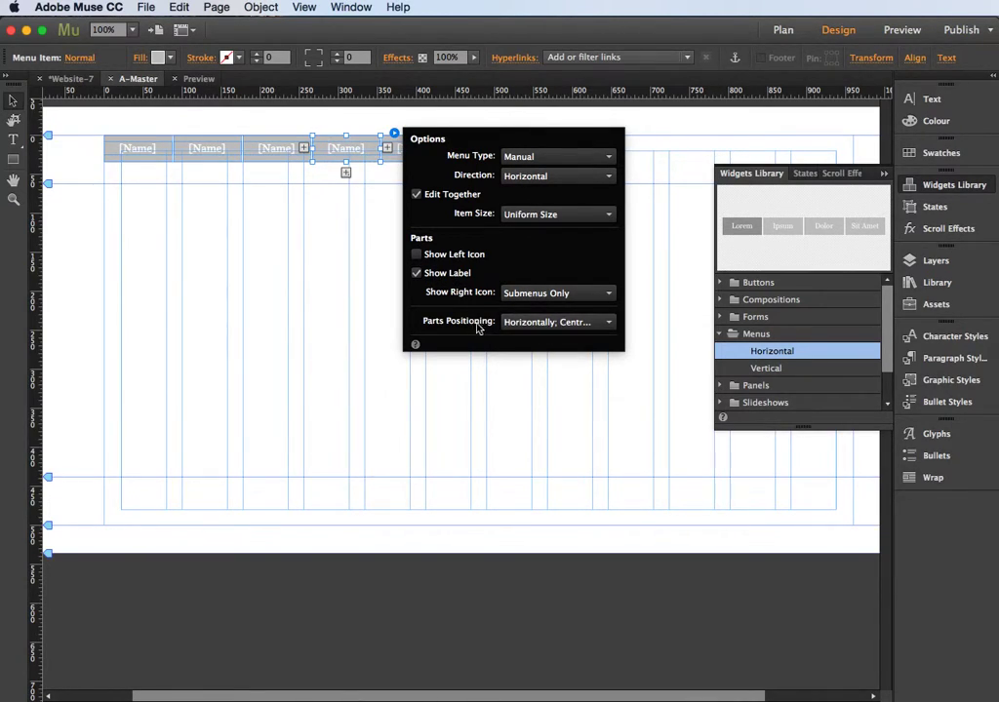
{"action": "left_click", "coordinate": [584, 325]}
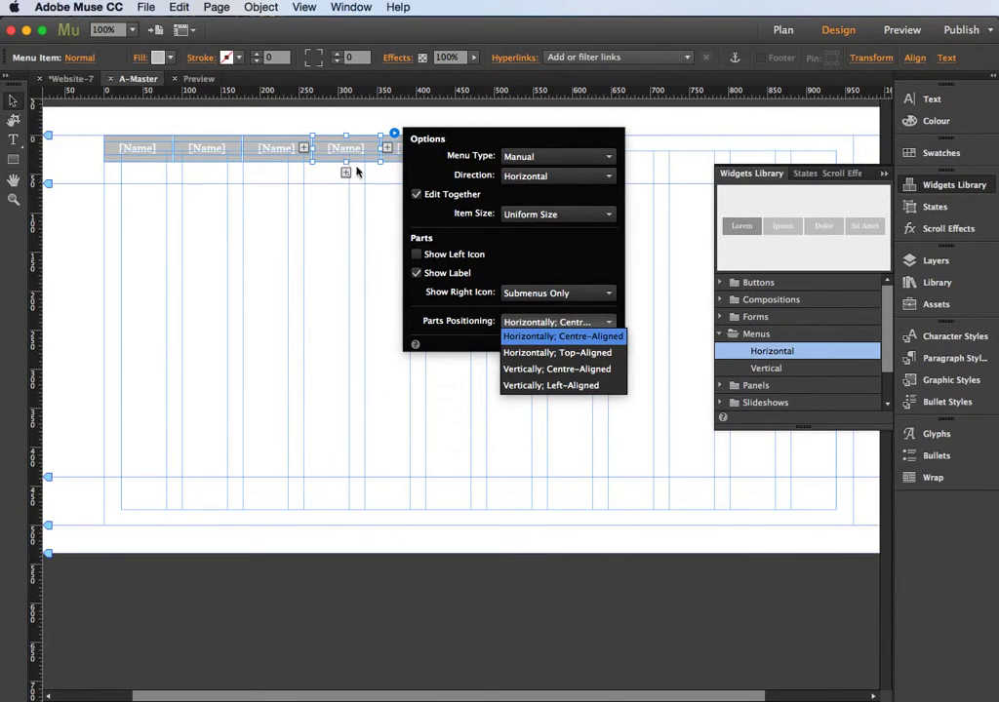
{"action": "left_click", "coordinate": [552, 353]}
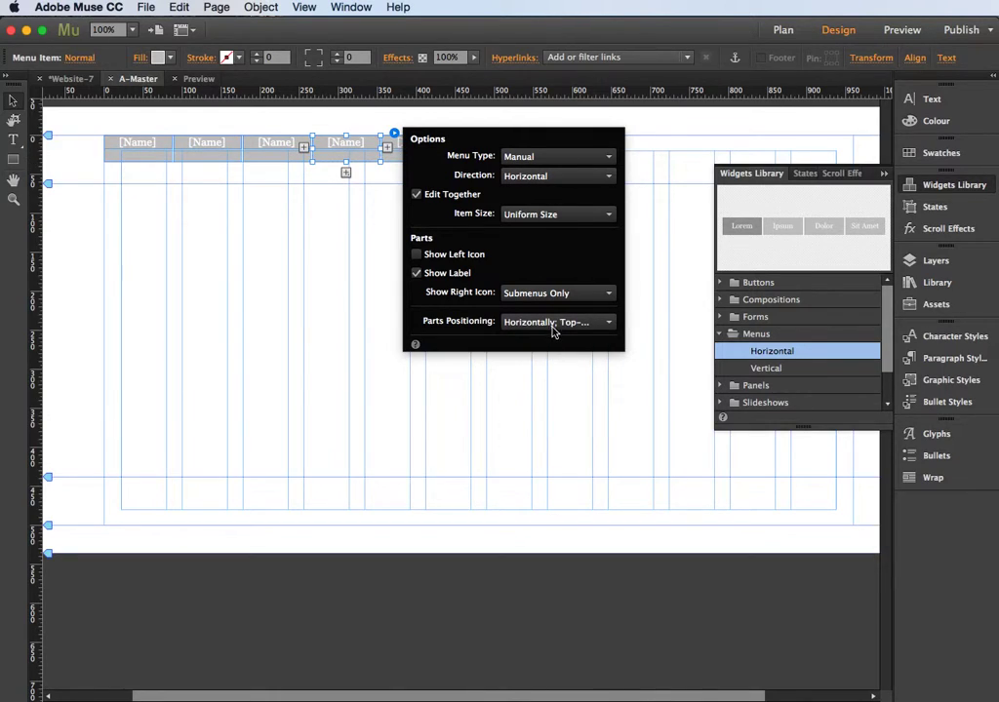
{"action": "left_click", "coordinate": [559, 325]}
{"action": "left_click", "coordinate": [536, 338]}
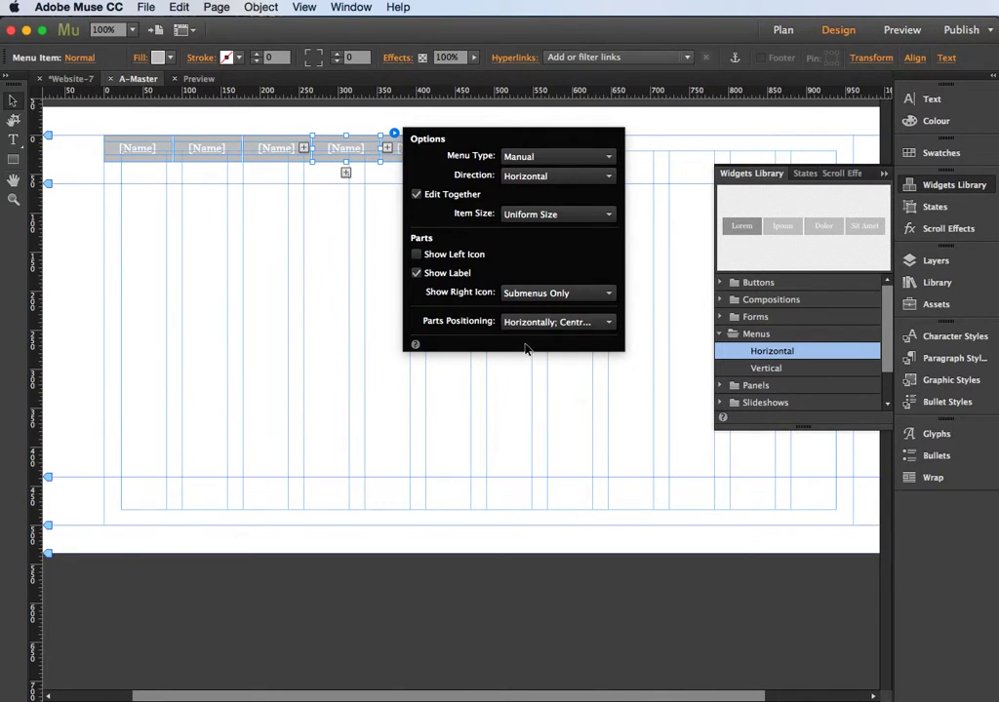
{"action": "key", "text": "Escape"}
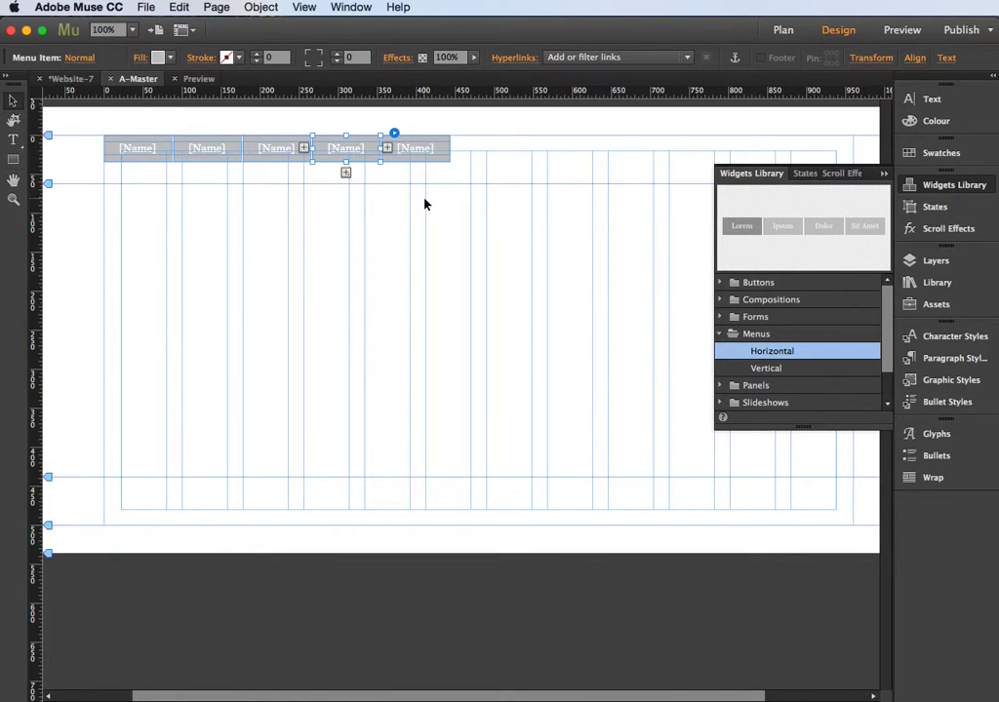
- Stretch the whole menu across the full page width, 960 wide and about 42 high
{"action": "left_click", "coordinate": [401, 168]}
{"action": "left_click", "coordinate": [407, 154]}
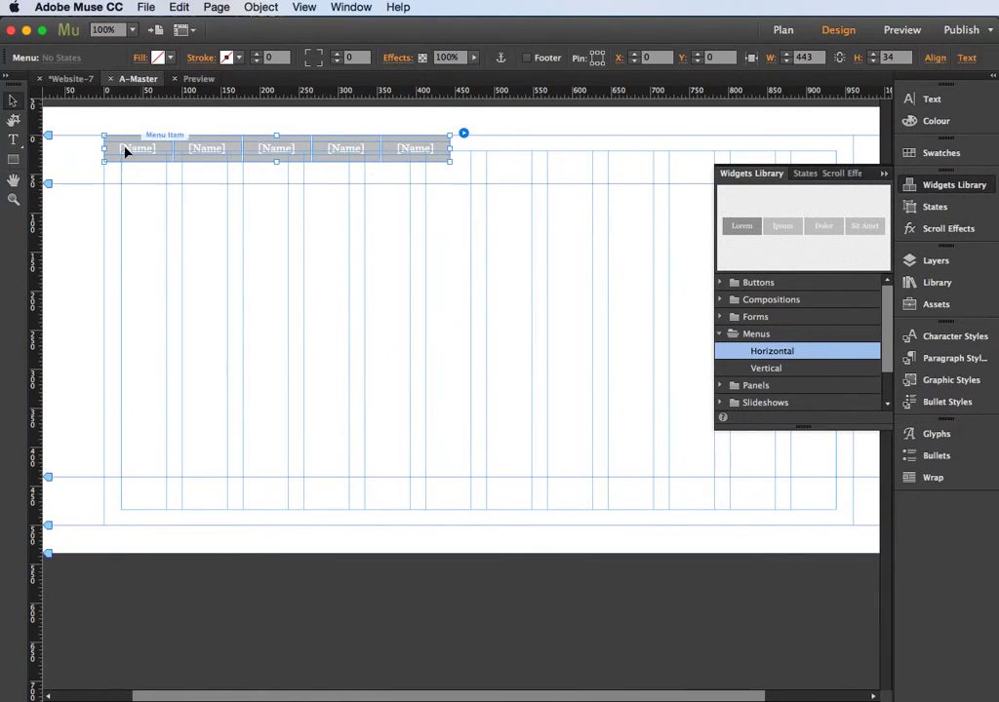
{"action": "left_click", "coordinate": [322, 157]}
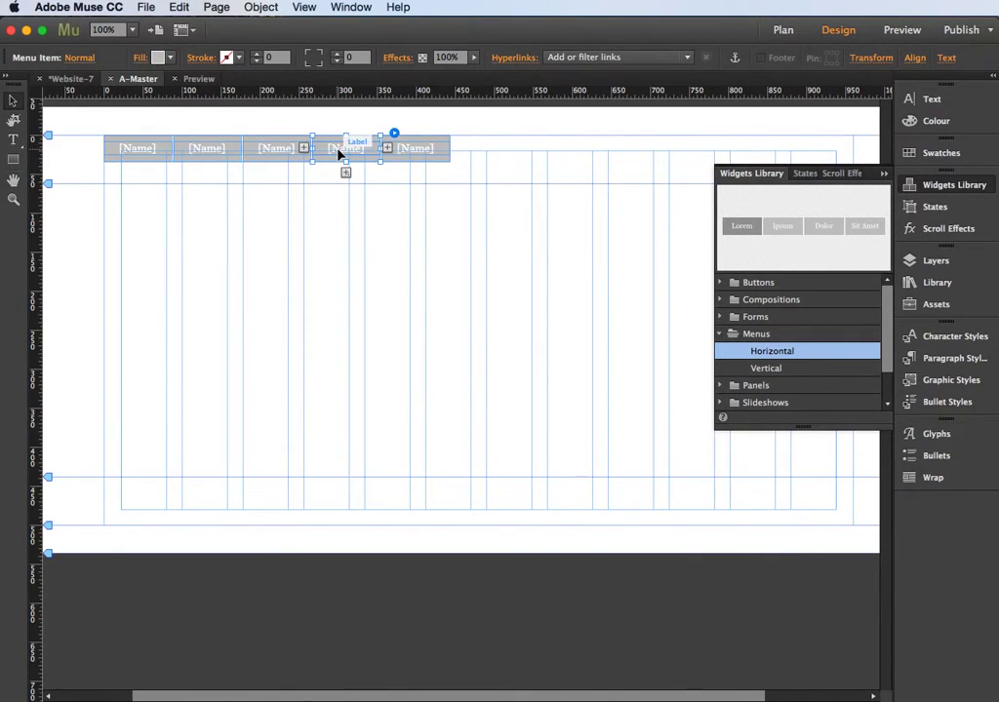
{"action": "left_click", "coordinate": [345, 154]}
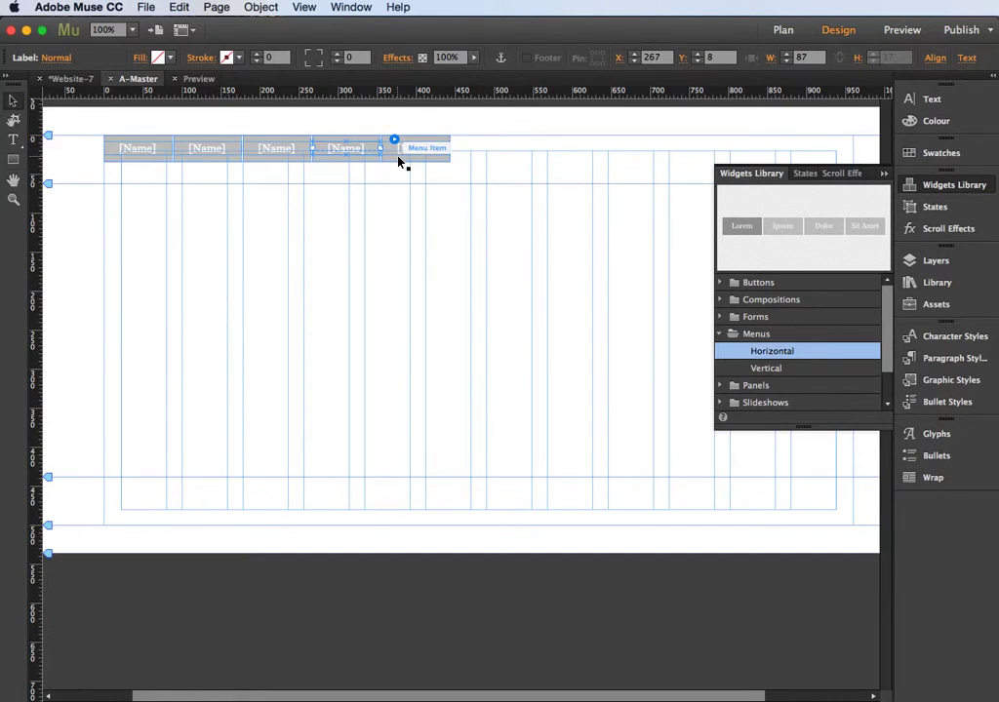
{"action": "left_click", "coordinate": [401, 156]}
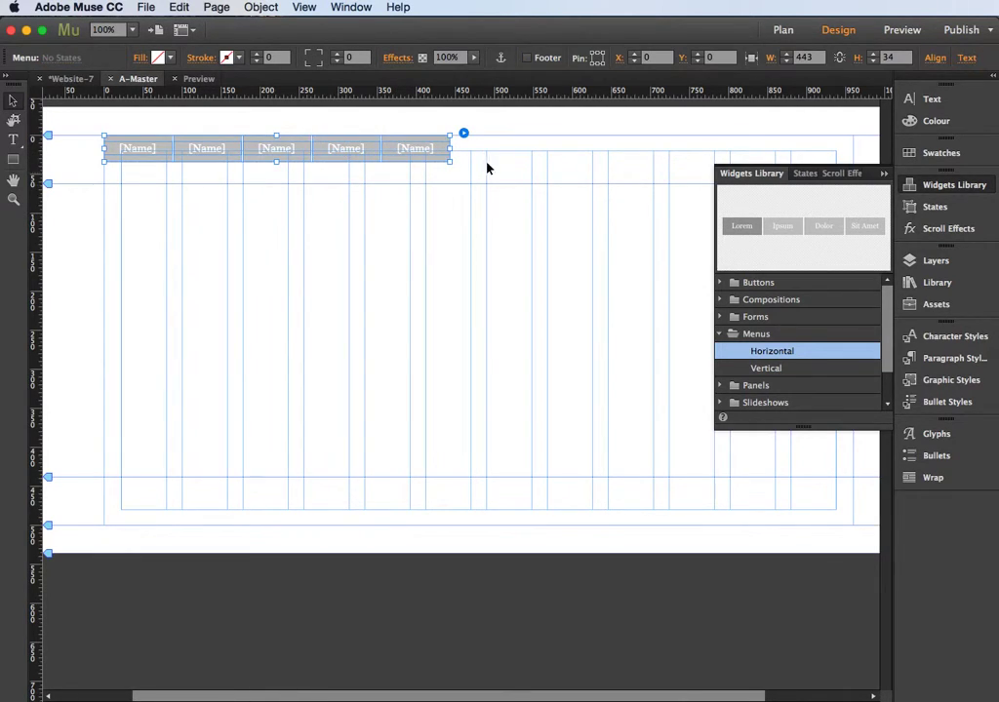
{"action": "left_click_drag", "start_coordinate": [451, 160], "coordinate": [829, 174]}
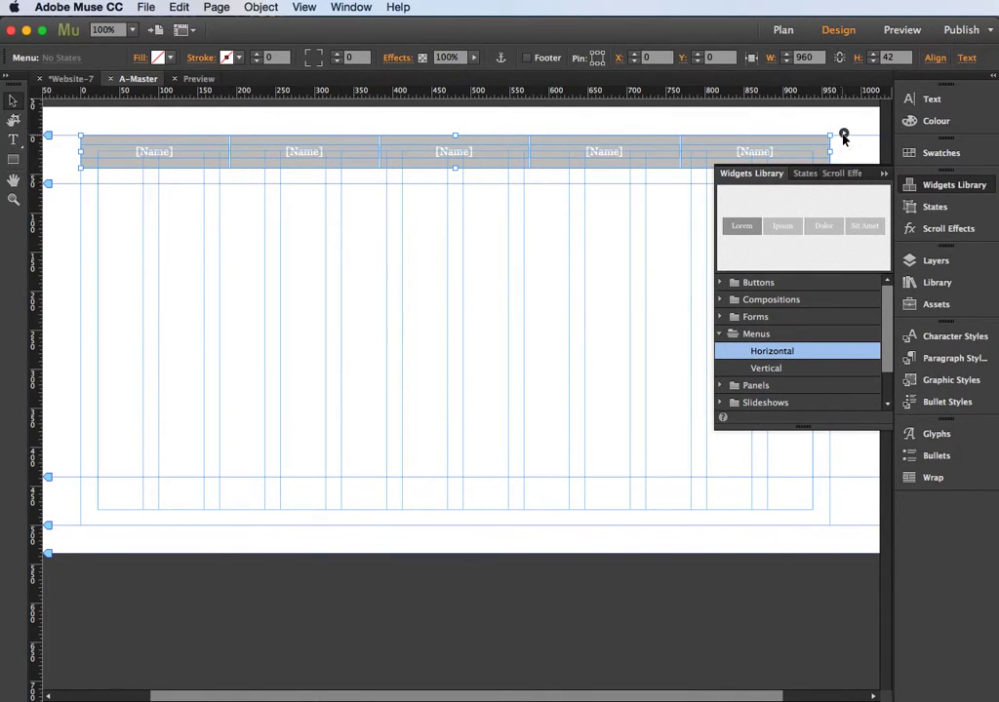
- Label the first menu item Home and the second one Products
{"action": "left_click", "coordinate": [153, 154]}
{"action": "left_click", "coordinate": [153, 154]}
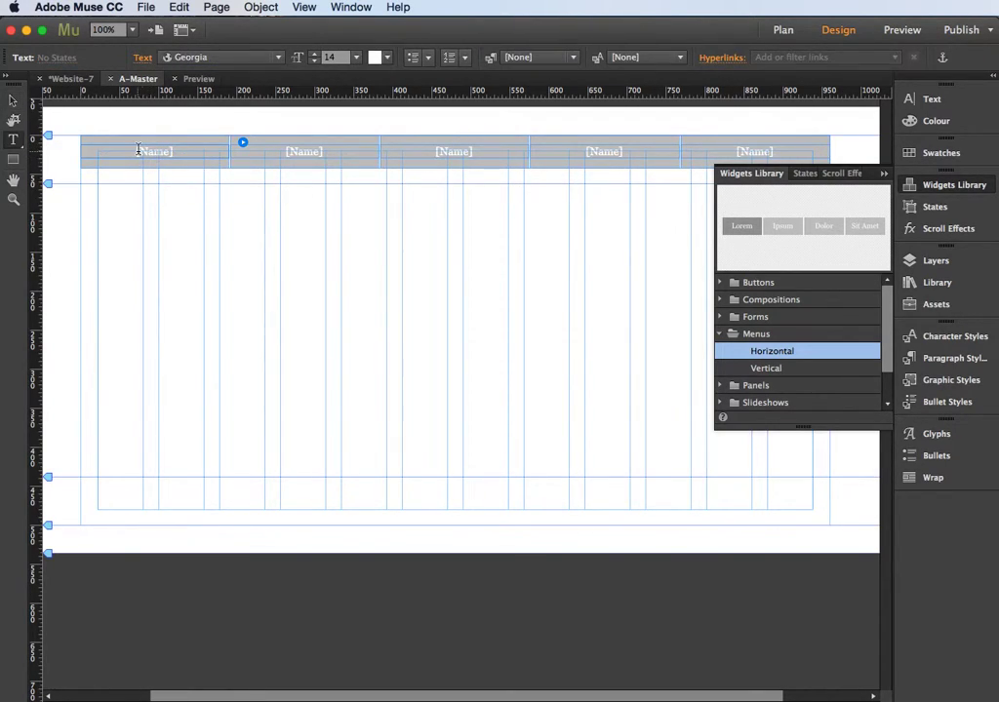
{"action": "double_click", "coordinate": [163, 151]}
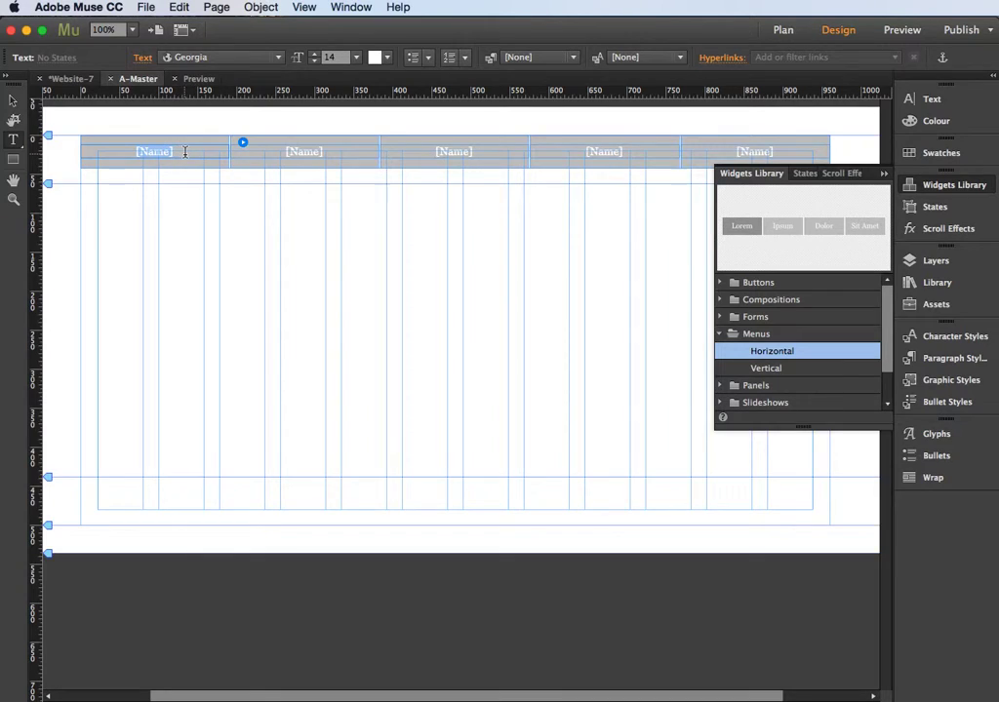
{"action": "type", "text": "Home"}
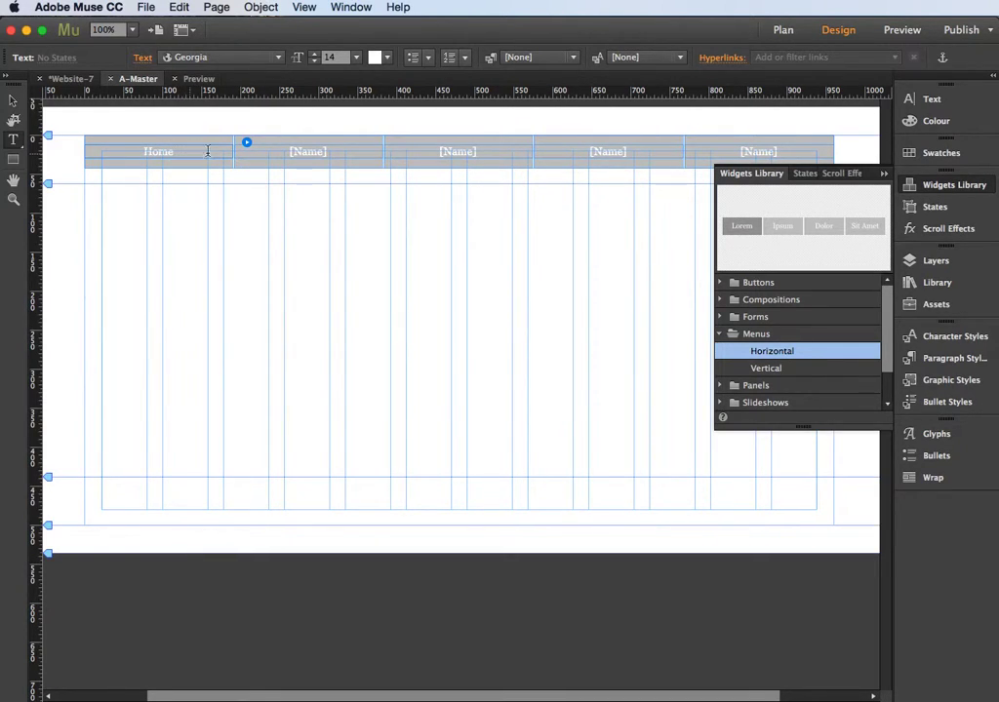
{"action": "left_click", "coordinate": [312, 154]}
{"action": "key", "text": "BackSpace"}
{"action": "type", "text": "Products"}
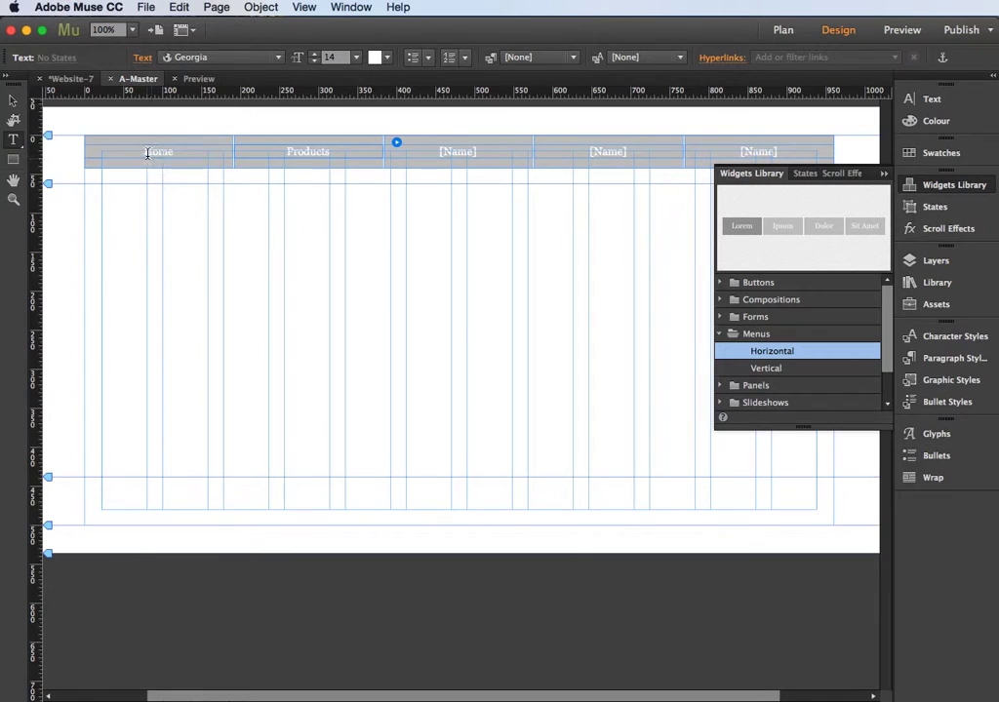
- Format the menu labels with the Pacifico web font at size 19
{"action": "left_click_drag", "start_coordinate": [146, 153], "coordinate": [176, 152]}
{"action": "left_click", "coordinate": [278, 58]}
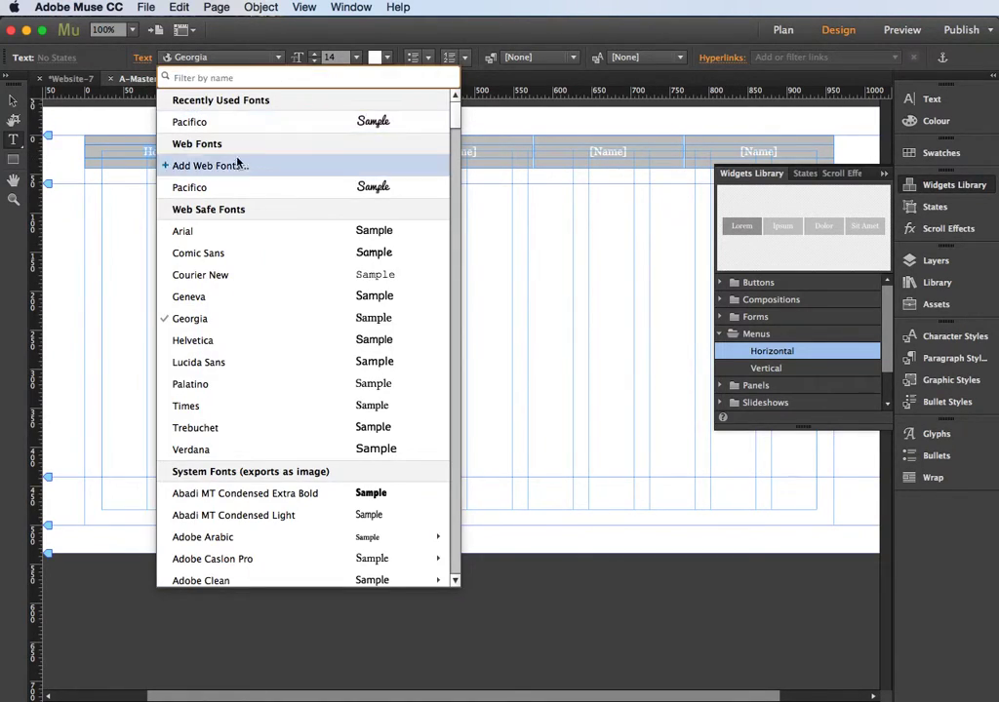
{"action": "left_click", "coordinate": [222, 187]}
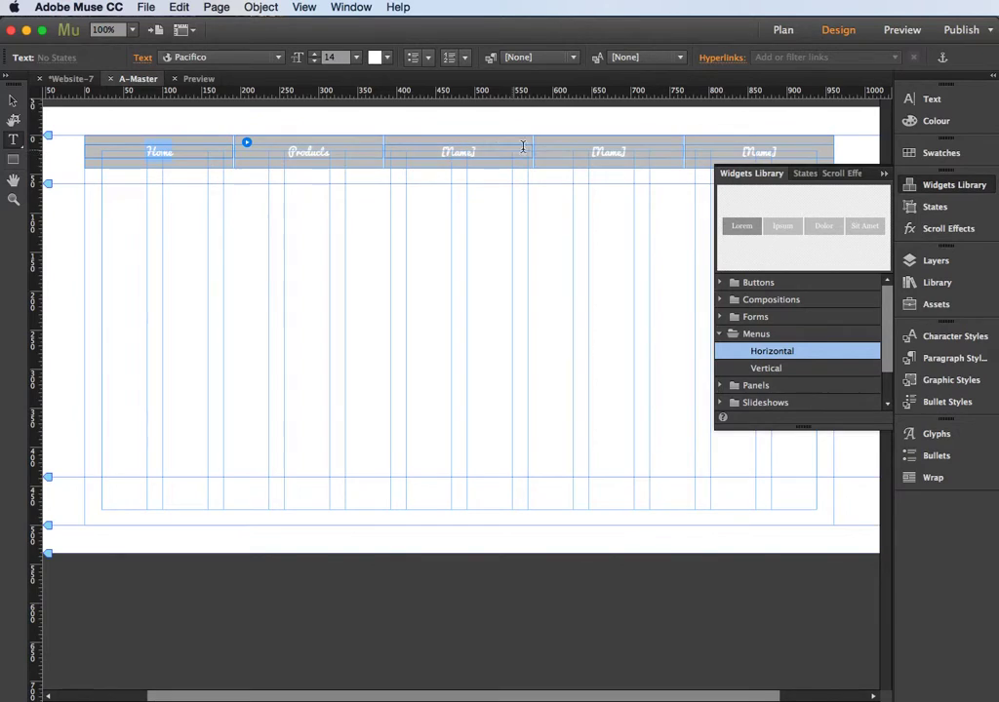
{"action": "left_click", "coordinate": [314, 54]}
{"action": "left_click", "coordinate": [314, 55]}
{"action": "left_click", "coordinate": [314, 55]}
{"action": "left_click", "coordinate": [314, 55]}
{"action": "left_click", "coordinate": [314, 55]}
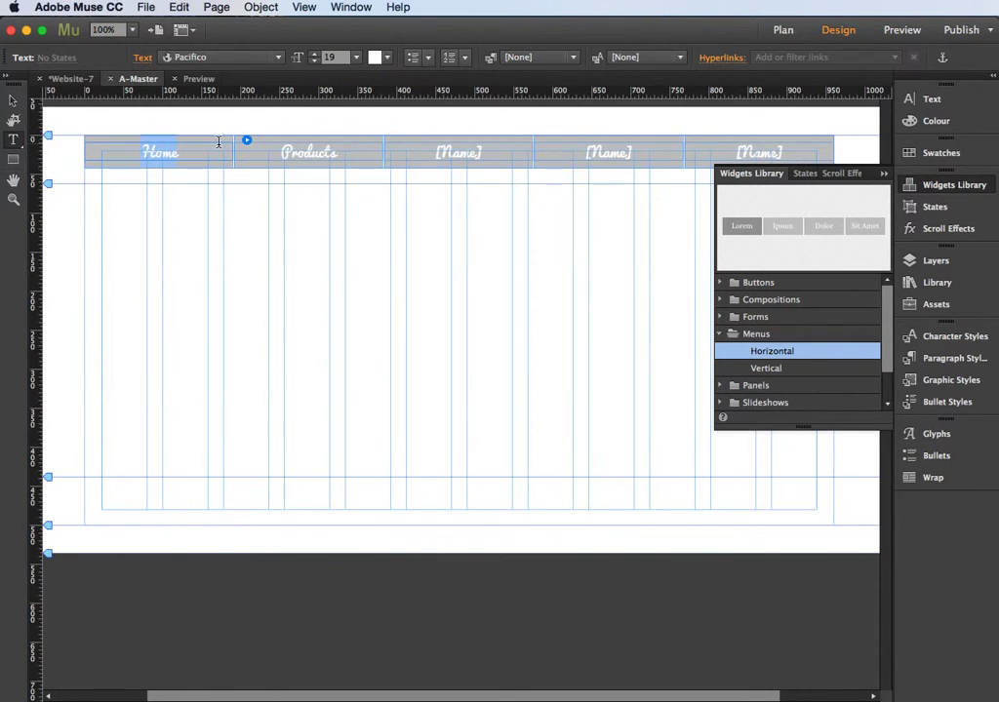
- Try orange F15A24 as the text colour of the menu labels, then restore white FFFFFF
{"action": "left_click", "coordinate": [385, 60]}
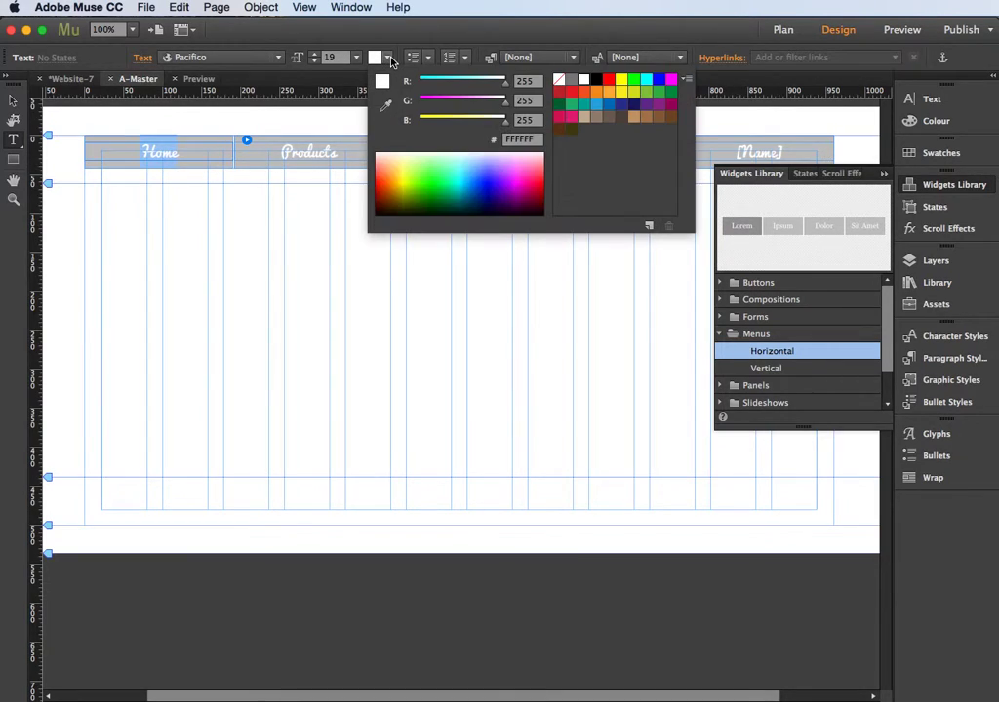
{"action": "left_click", "coordinate": [582, 93]}
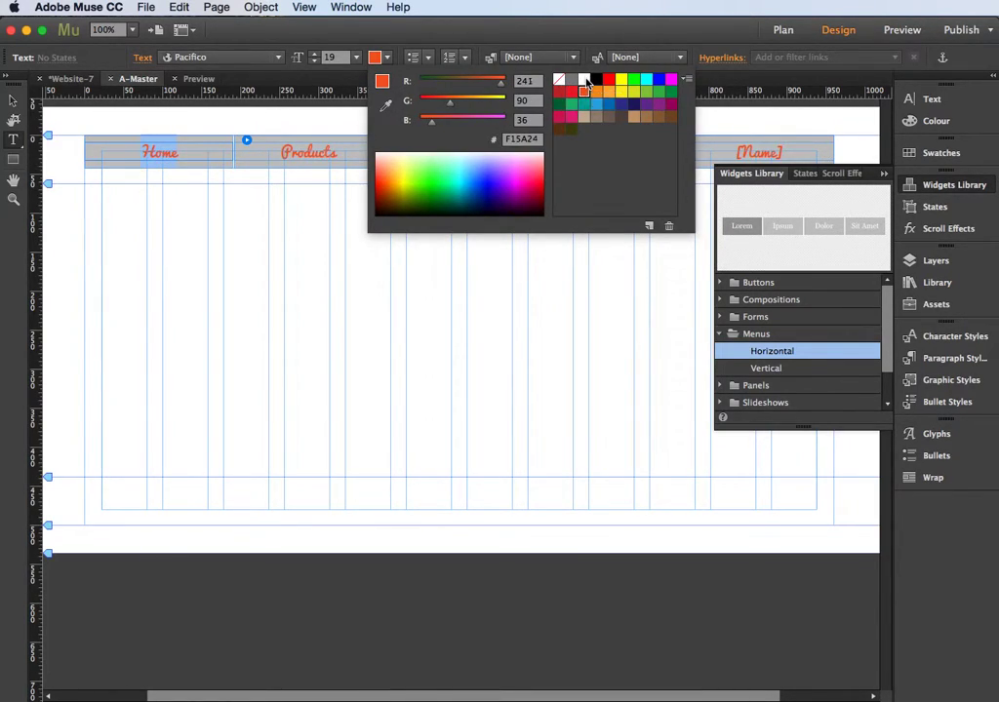
{"action": "left_click", "coordinate": [585, 80]}
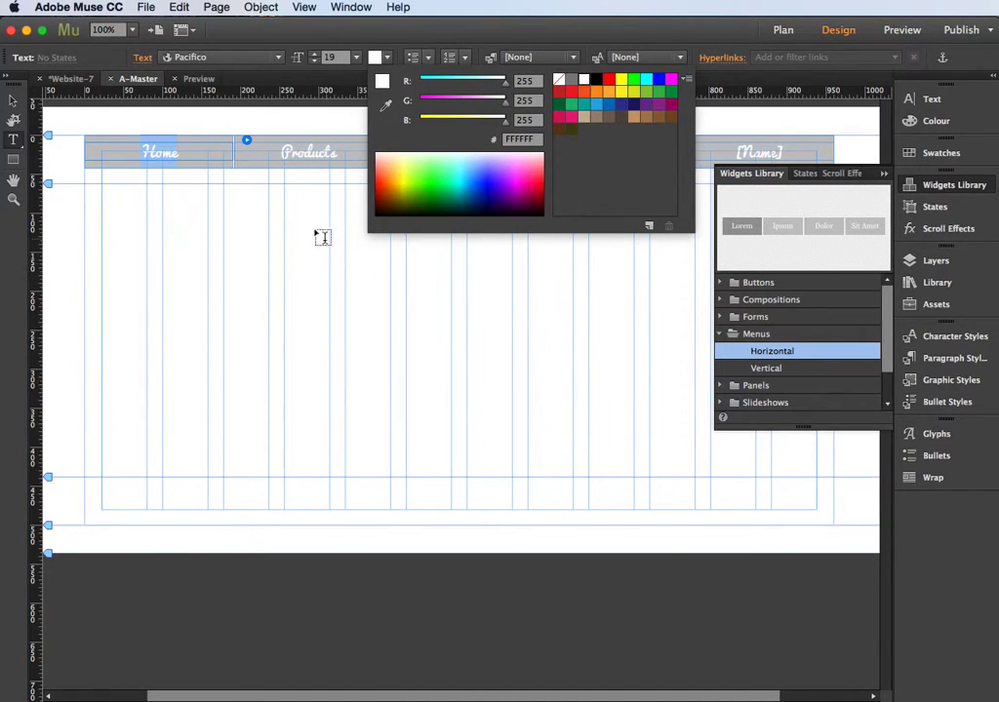
{"action": "left_click", "coordinate": [469, 39]}
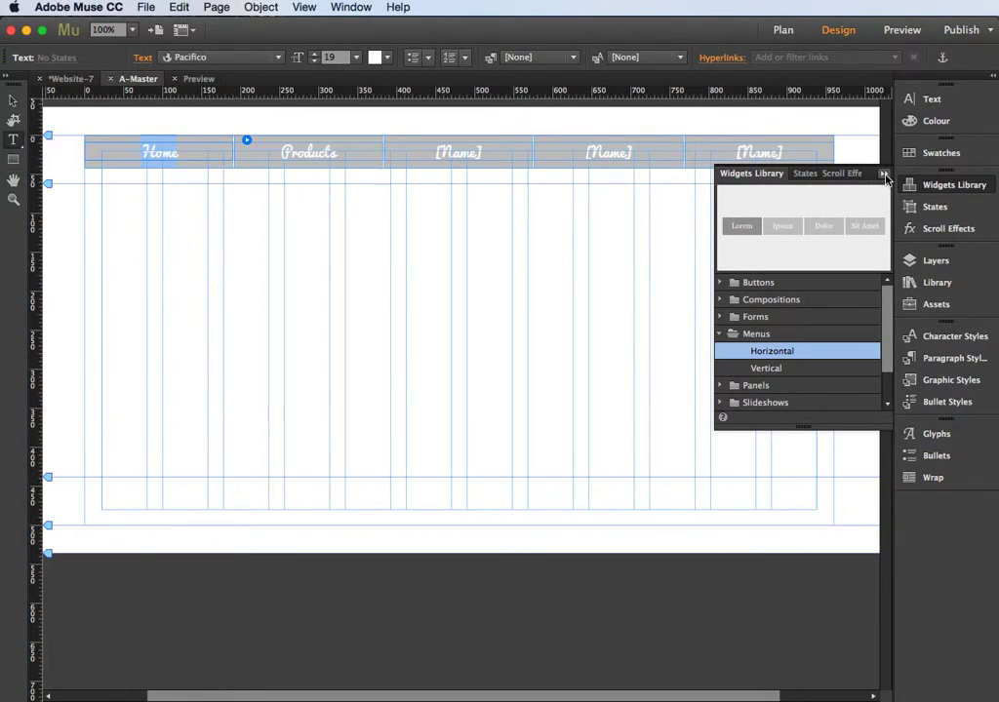
- Show the states of the Home menu item and fill its Normal state with light brown C69C6D
{"action": "left_click", "coordinate": [885, 176]}
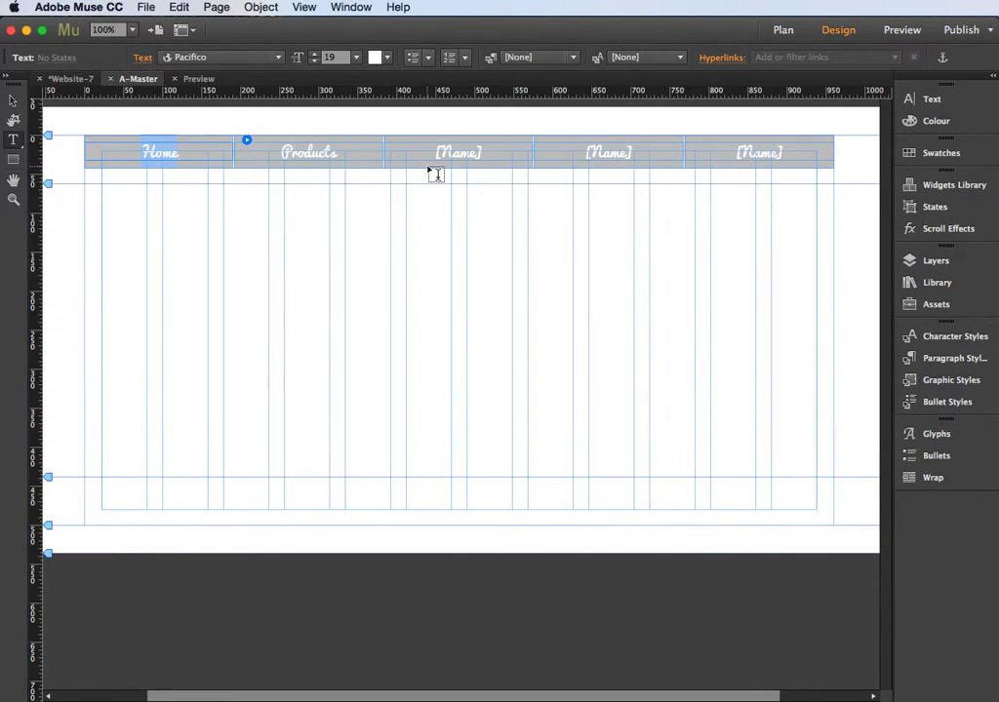
{"action": "left_click", "coordinate": [929, 212]}
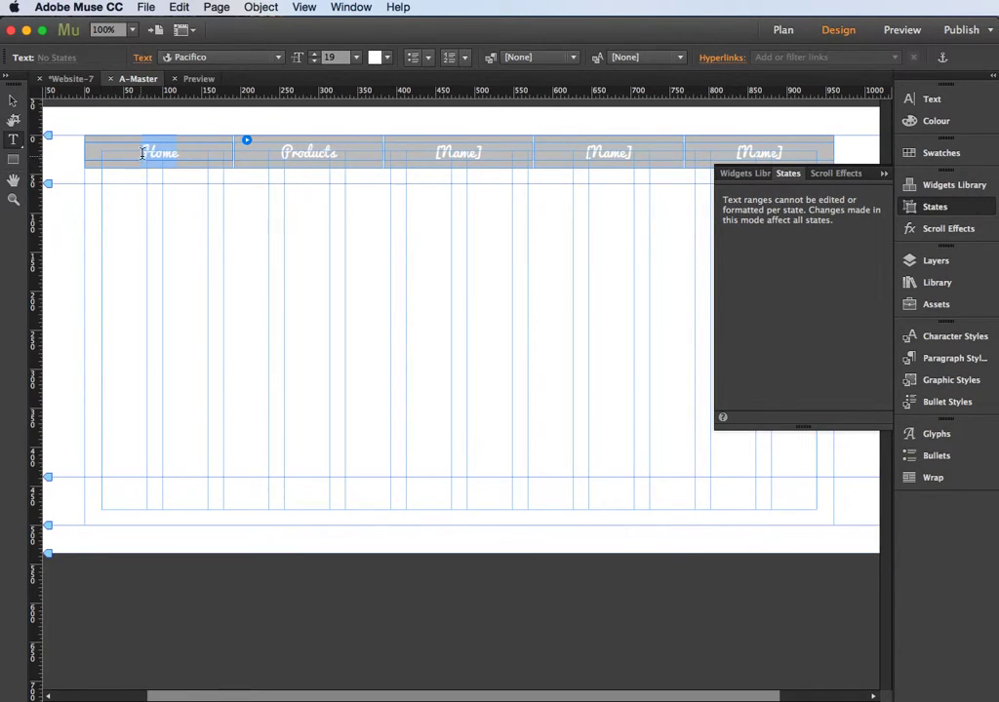
{"action": "left_click", "coordinate": [13, 101]}
{"action": "left_click", "coordinate": [356, 161]}
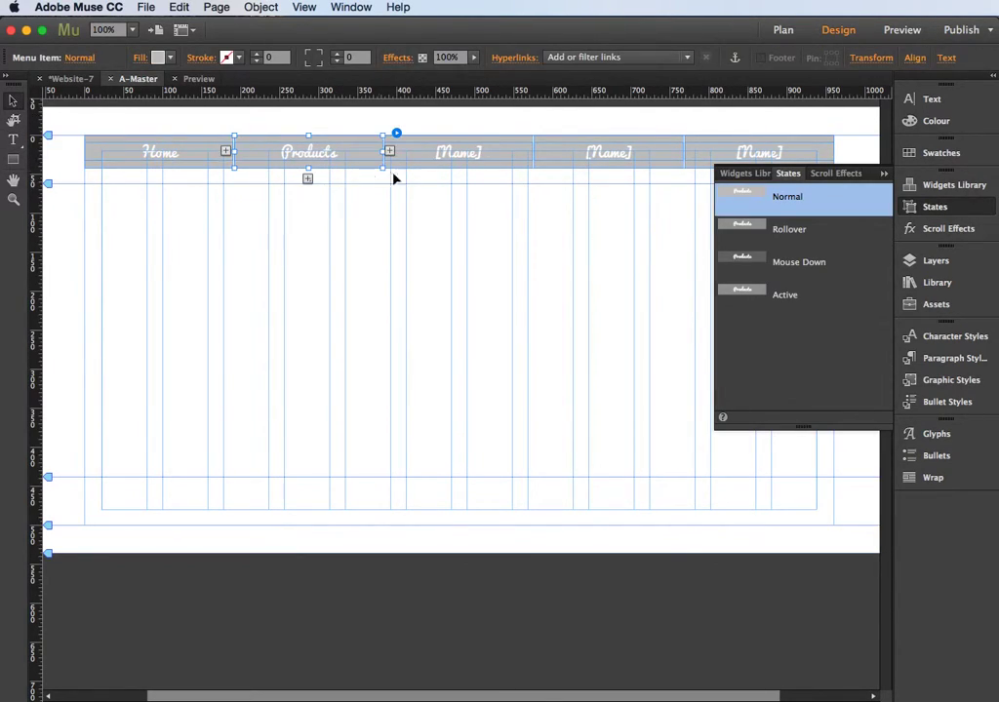
{"action": "left_click", "coordinate": [274, 198]}
{"action": "left_click", "coordinate": [236, 163]}
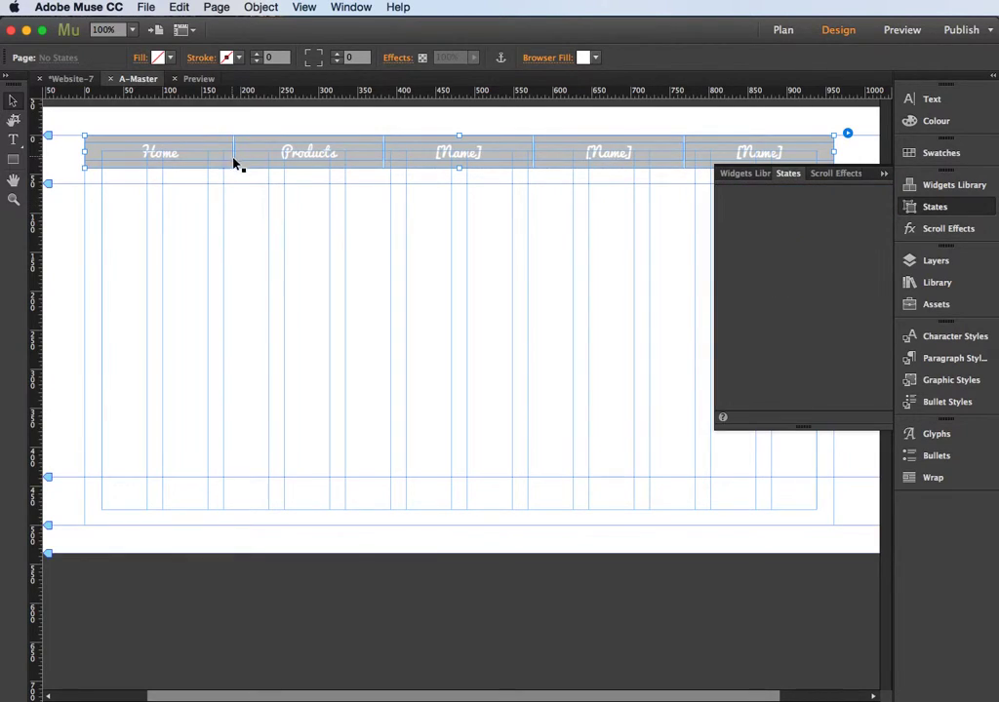
{"action": "left_click", "coordinate": [220, 156]}
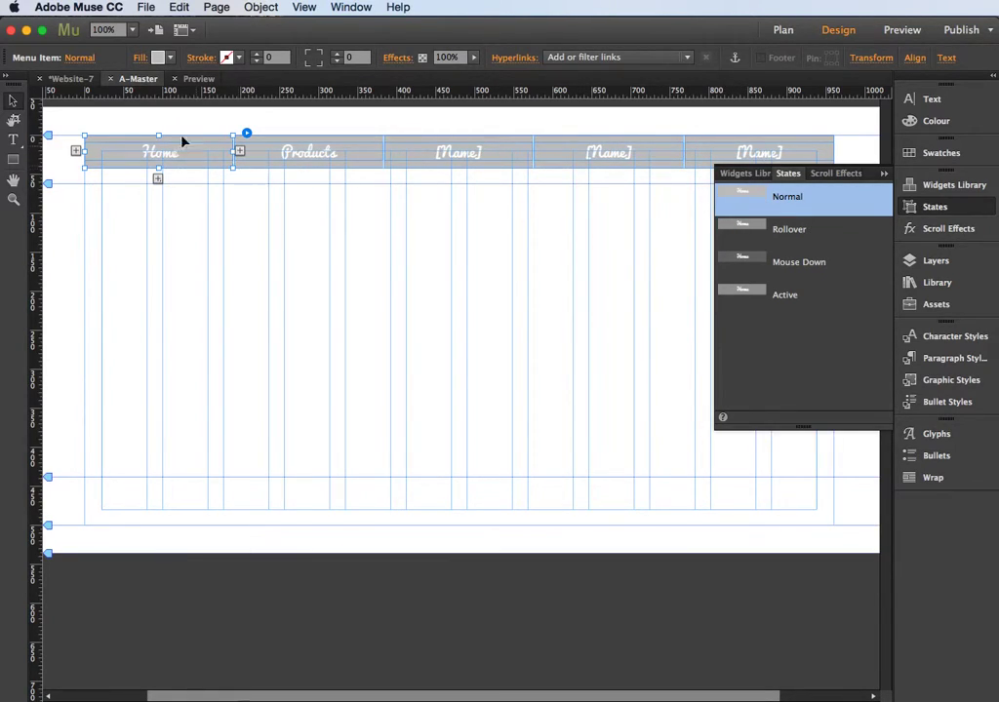
{"action": "left_click", "coordinate": [170, 61]}
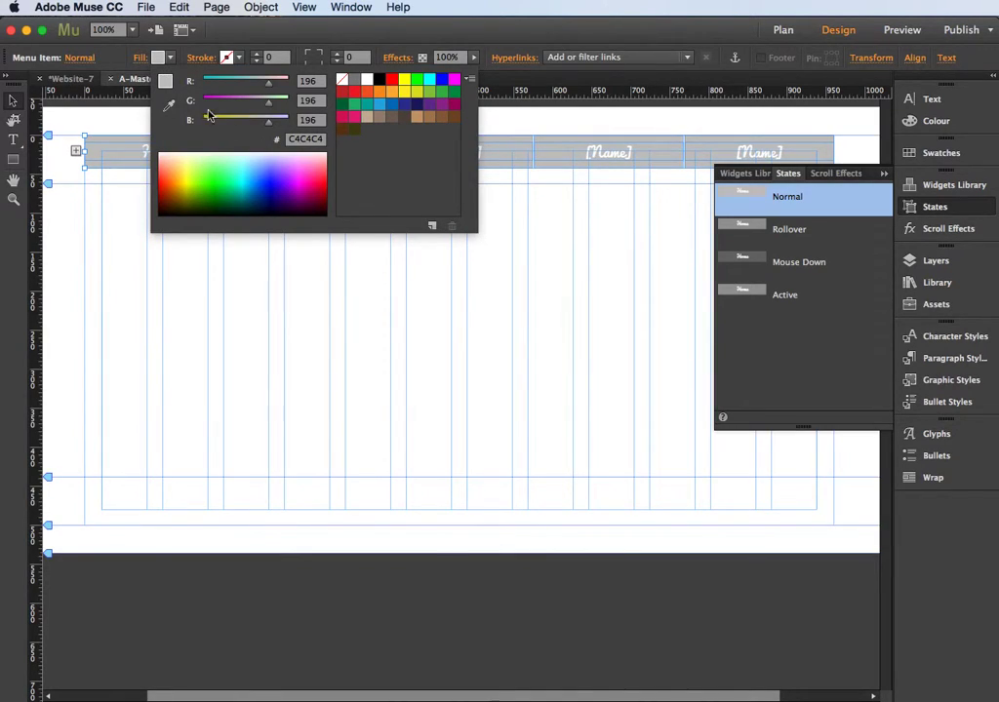
{"action": "left_click", "coordinate": [417, 118]}
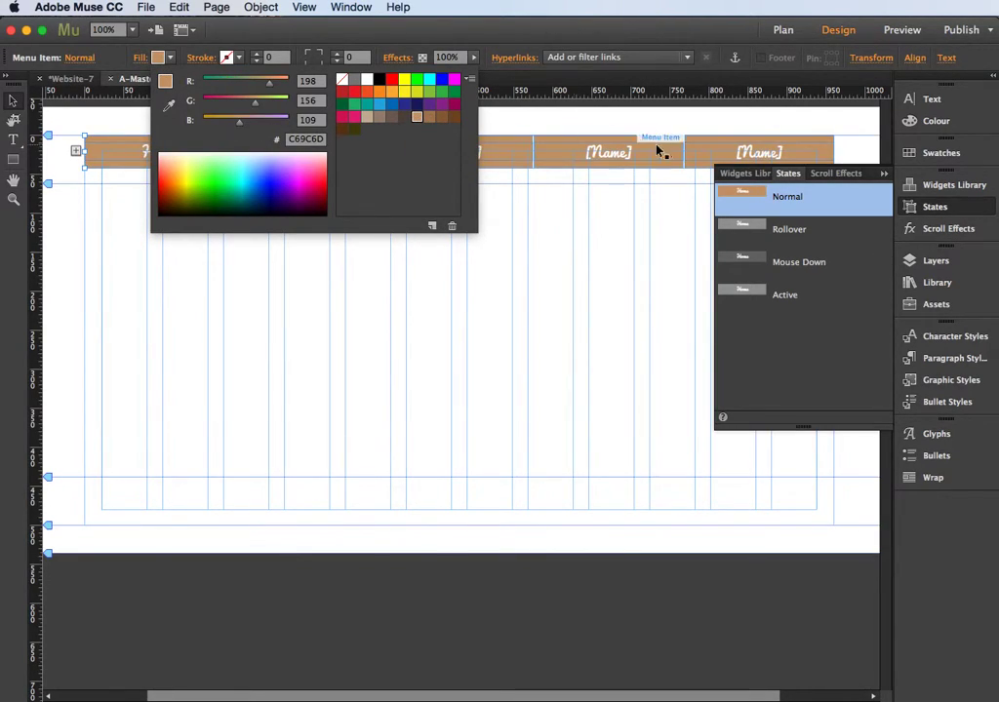
- Fill the Rollover and Mouse Down states of the Home menu item with dark brown 8C6239
{"action": "left_click", "coordinate": [796, 230]}
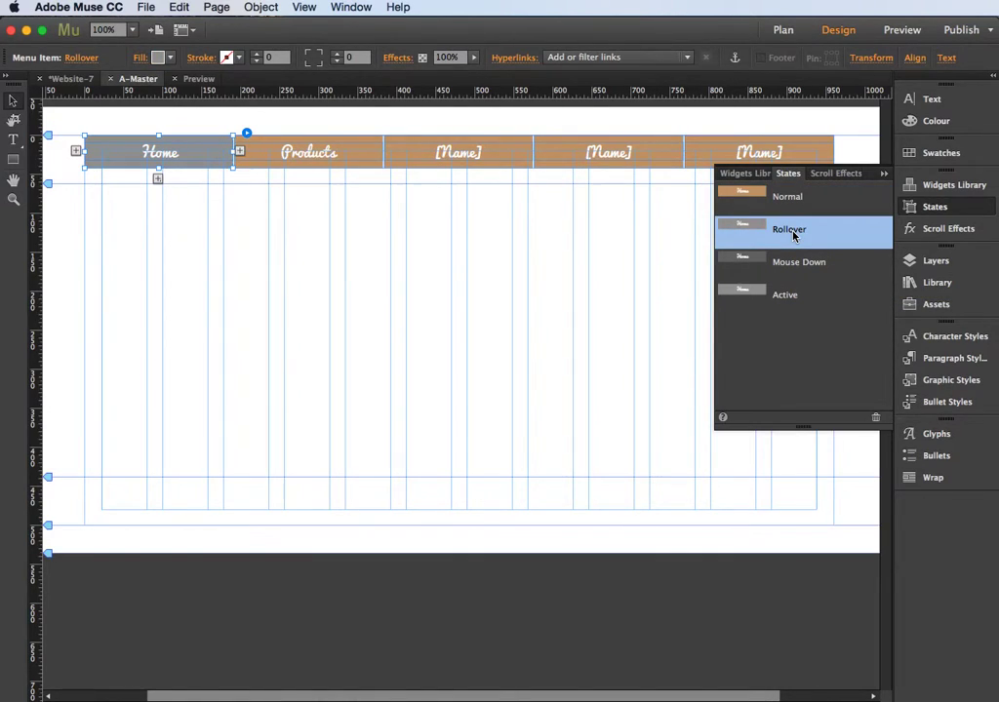
{"action": "left_click", "coordinate": [161, 58]}
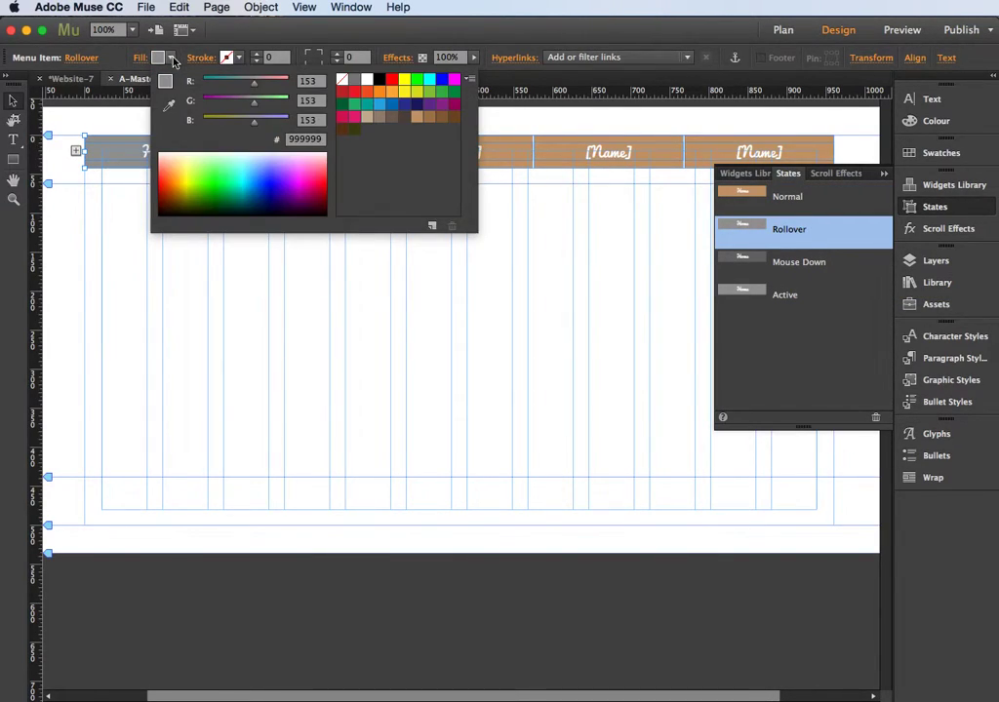
{"action": "left_click", "coordinate": [443, 118]}
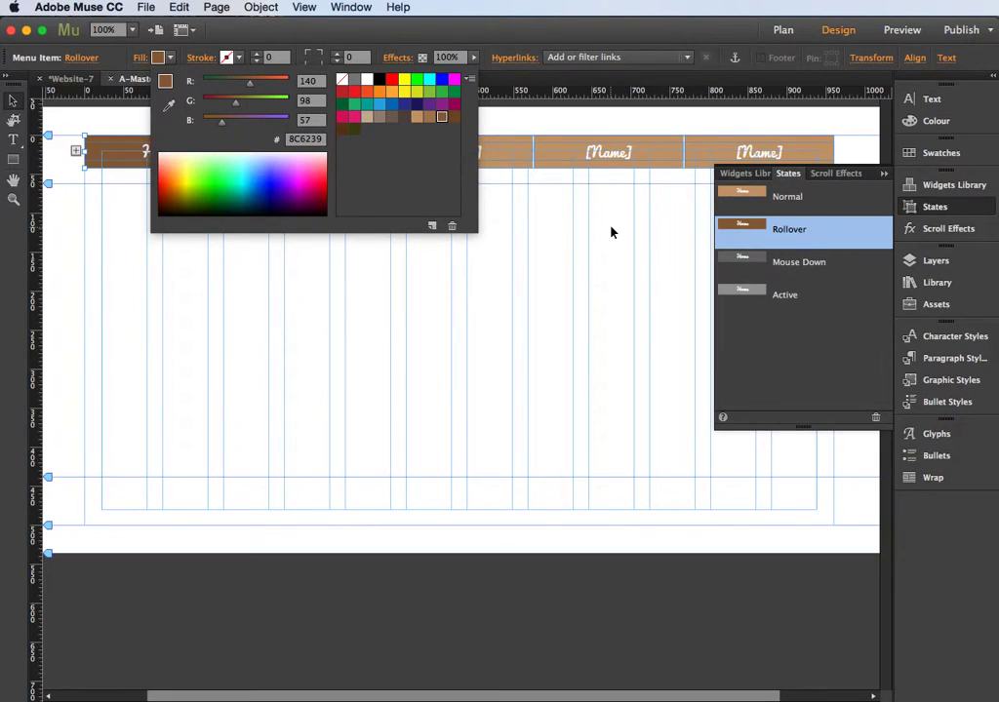
{"action": "left_click", "coordinate": [796, 271]}
{"action": "left_click", "coordinate": [797, 270]}
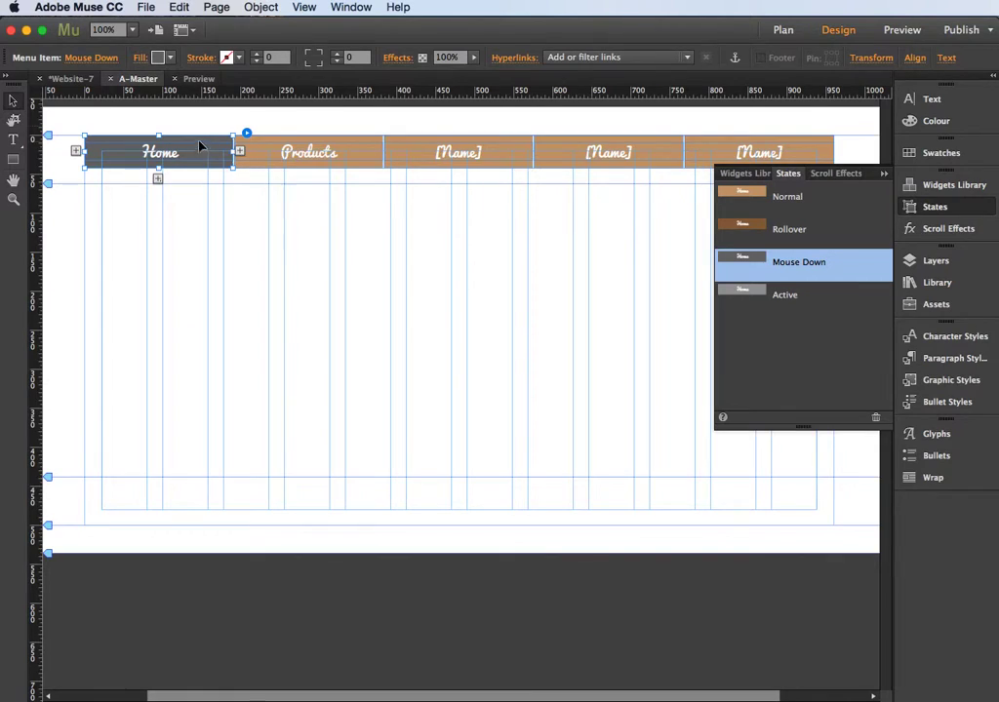
{"action": "left_click", "coordinate": [159, 57]}
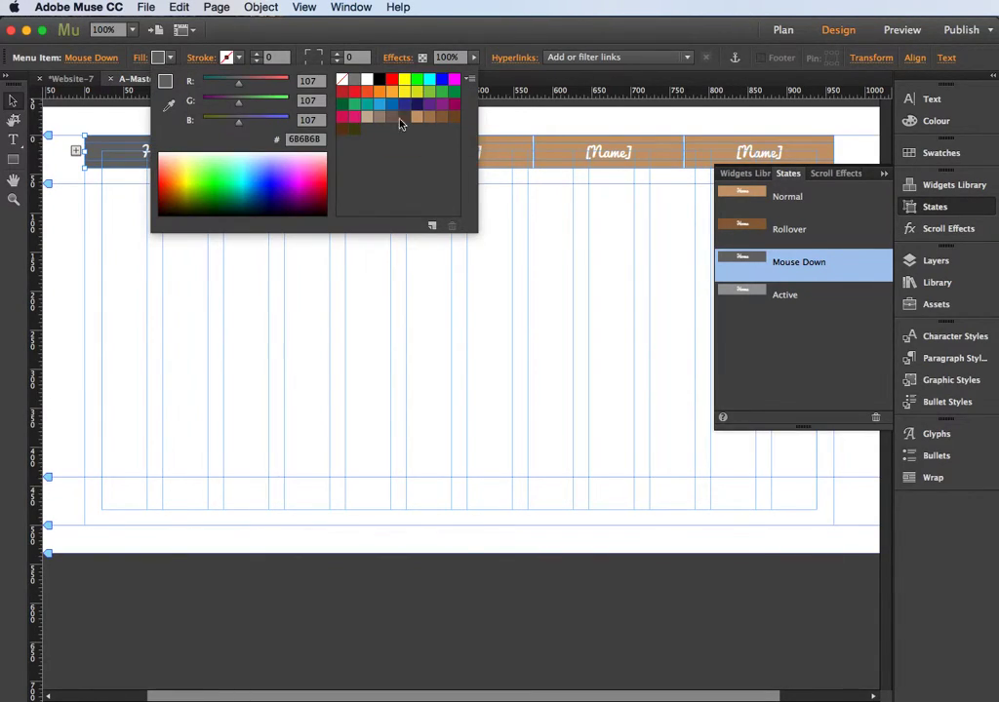
{"action": "left_click", "coordinate": [442, 123]}
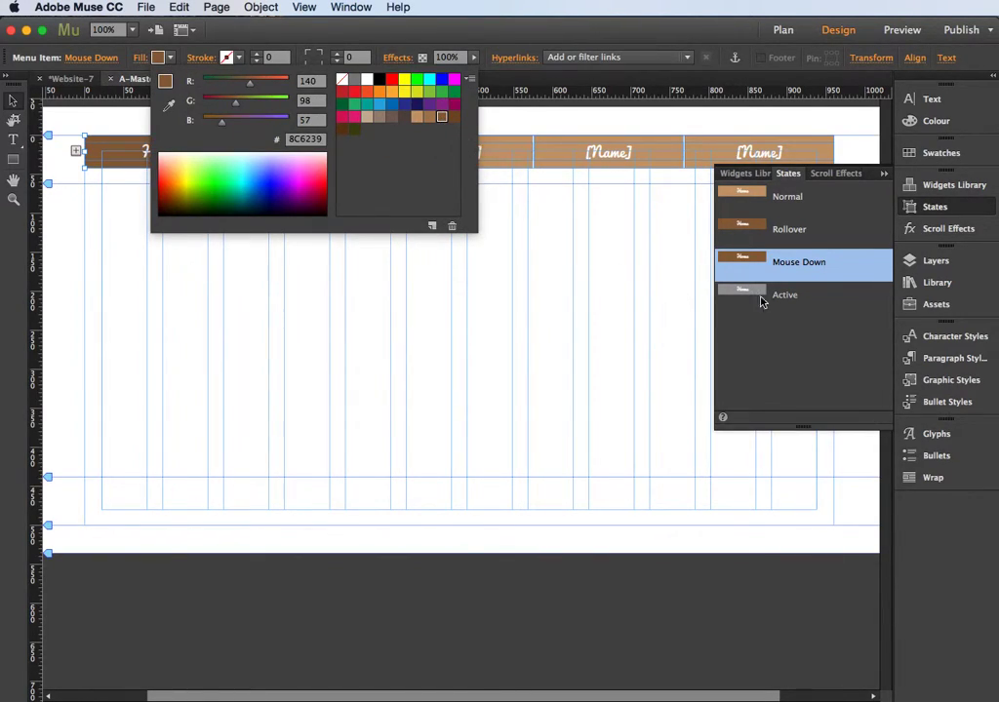
- Fill the Active state of the Home menu item with dark brown 8C6239
{"action": "left_click", "coordinate": [797, 299]}
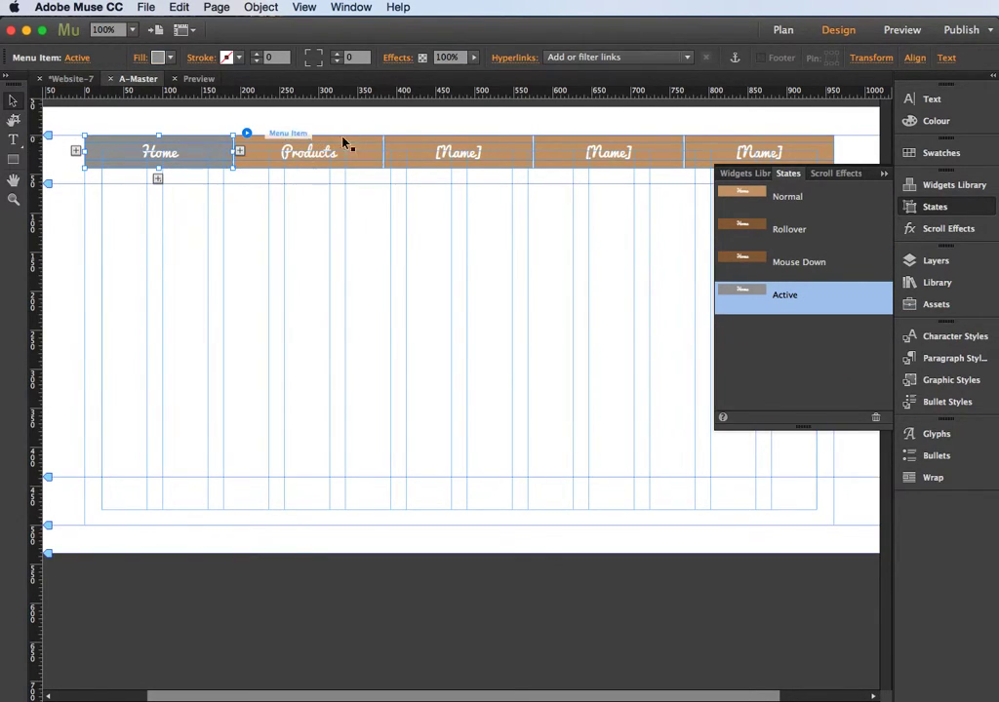
{"action": "left_click", "coordinate": [171, 58]}
{"action": "left_click", "coordinate": [440, 118]}
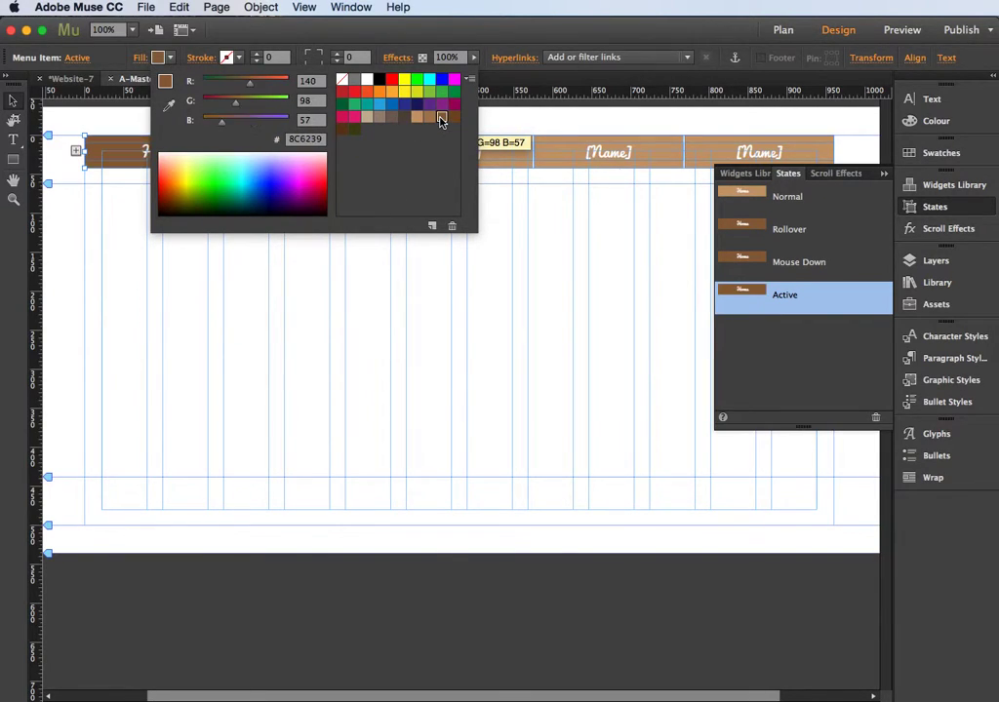
{"action": "double_click", "coordinate": [440, 118]}
{"action": "left_click", "coordinate": [851, 455]}
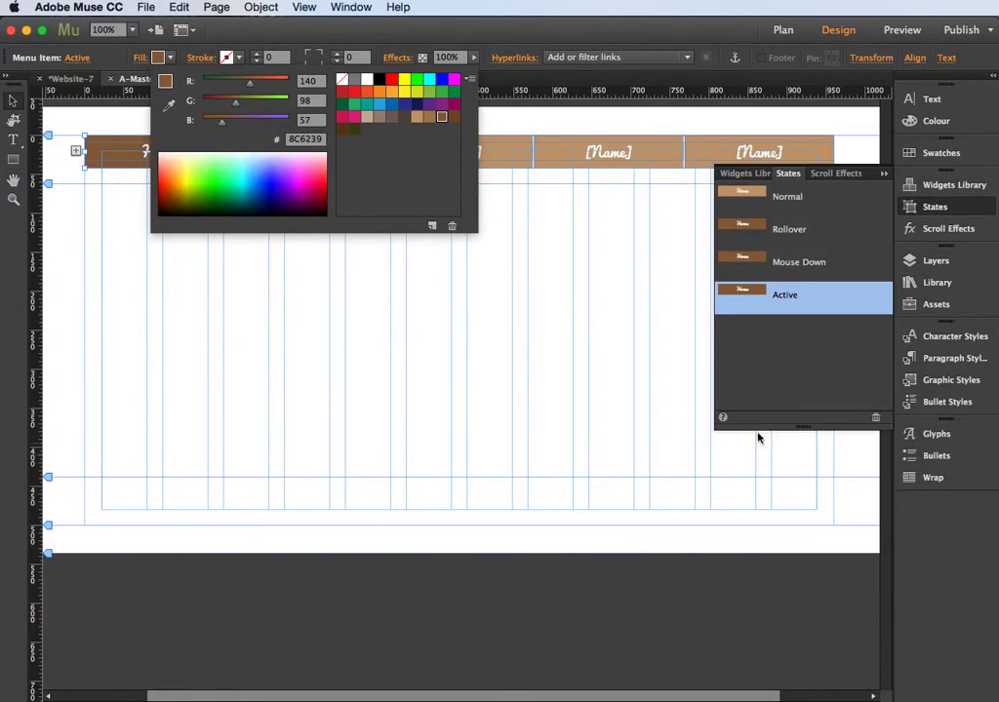
{"action": "left_click", "coordinate": [529, 366]}
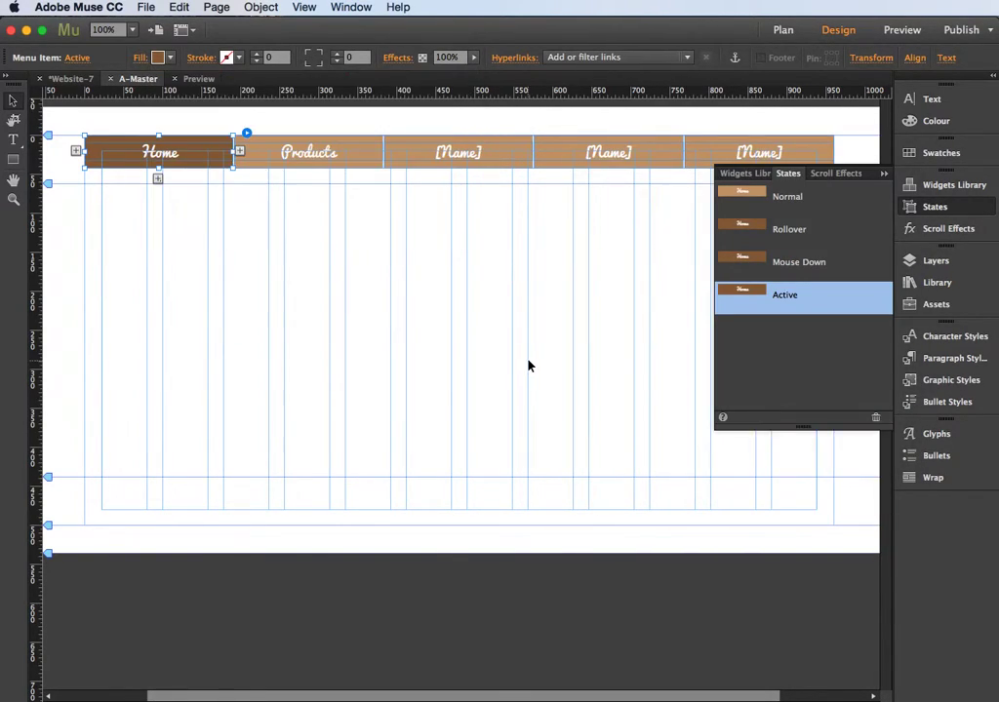
- Preview the master page to check the menu's state colours, including on the Home item, and return to the design view
{"action": "left_click", "coordinate": [904, 30]}
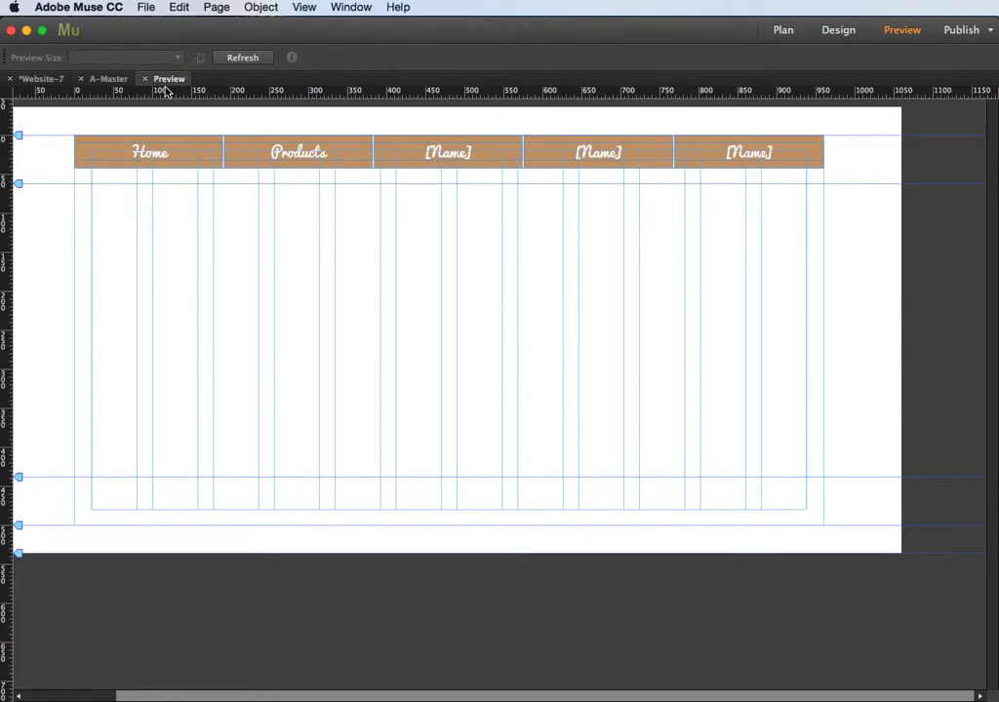
{"action": "left_click", "coordinate": [113, 80]}
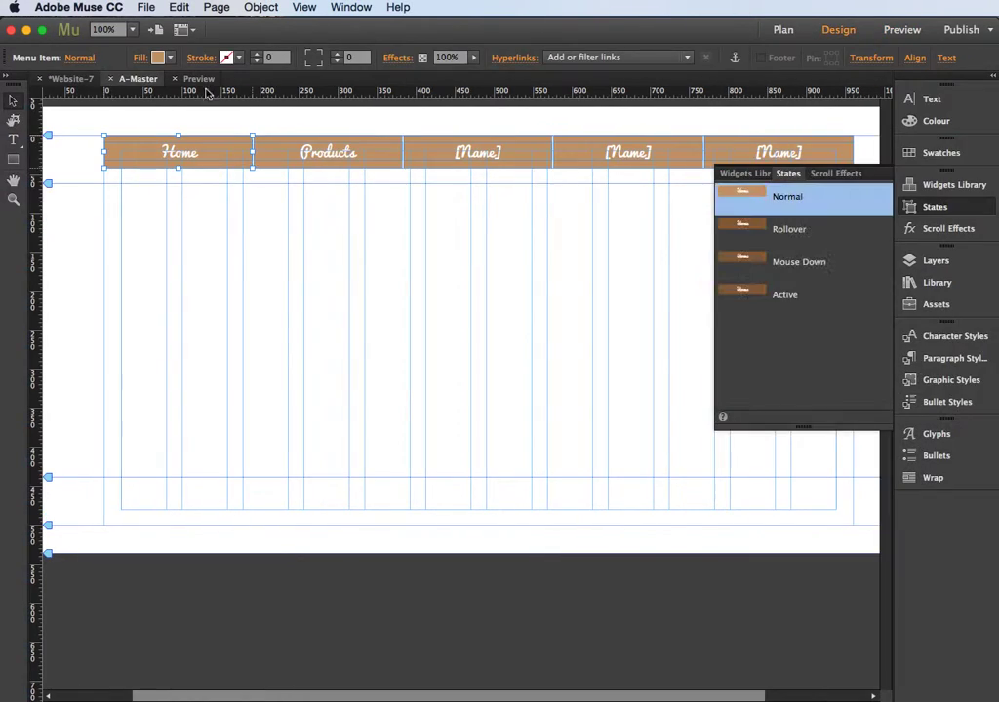
{"action": "left_click", "coordinate": [905, 31]}
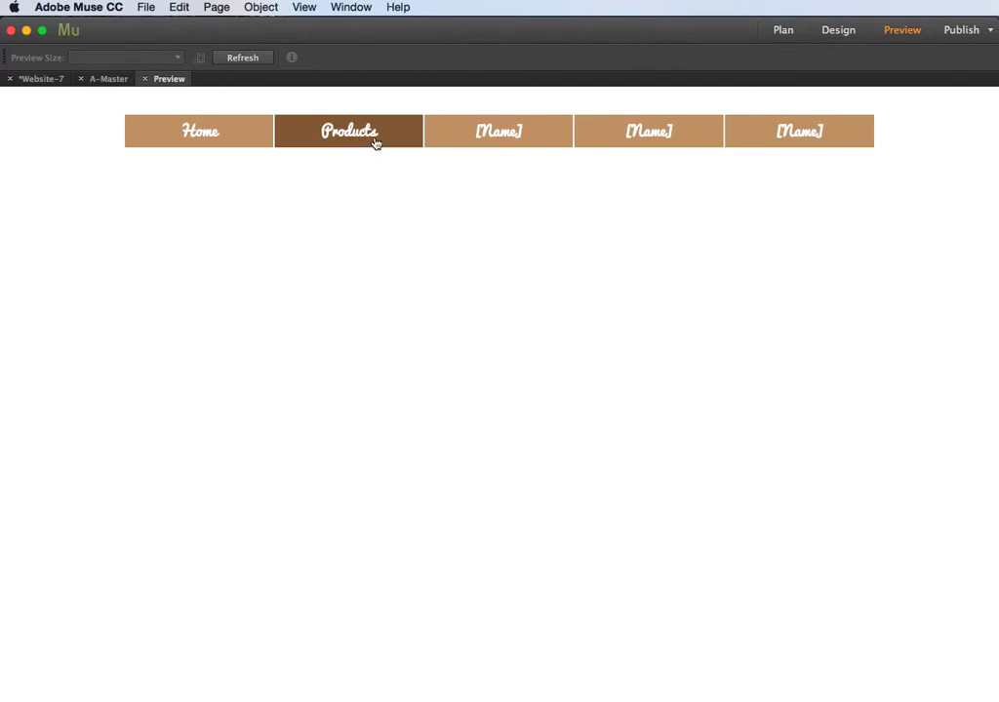
{"action": "left_click", "coordinate": [221, 129]}
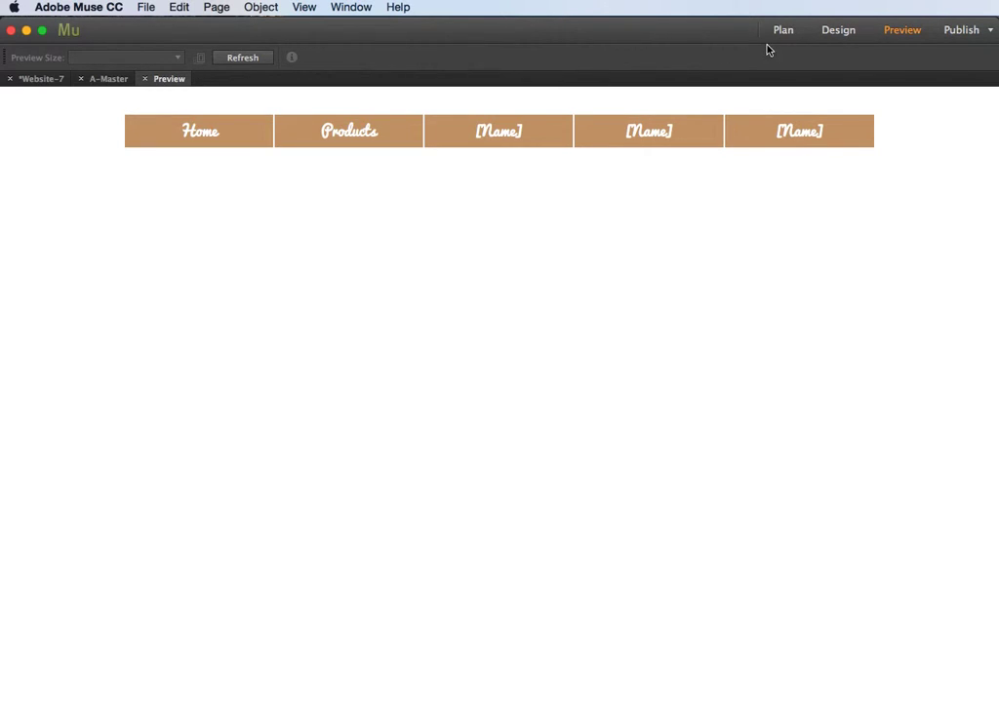
{"action": "left_click", "coordinate": [829, 30]}
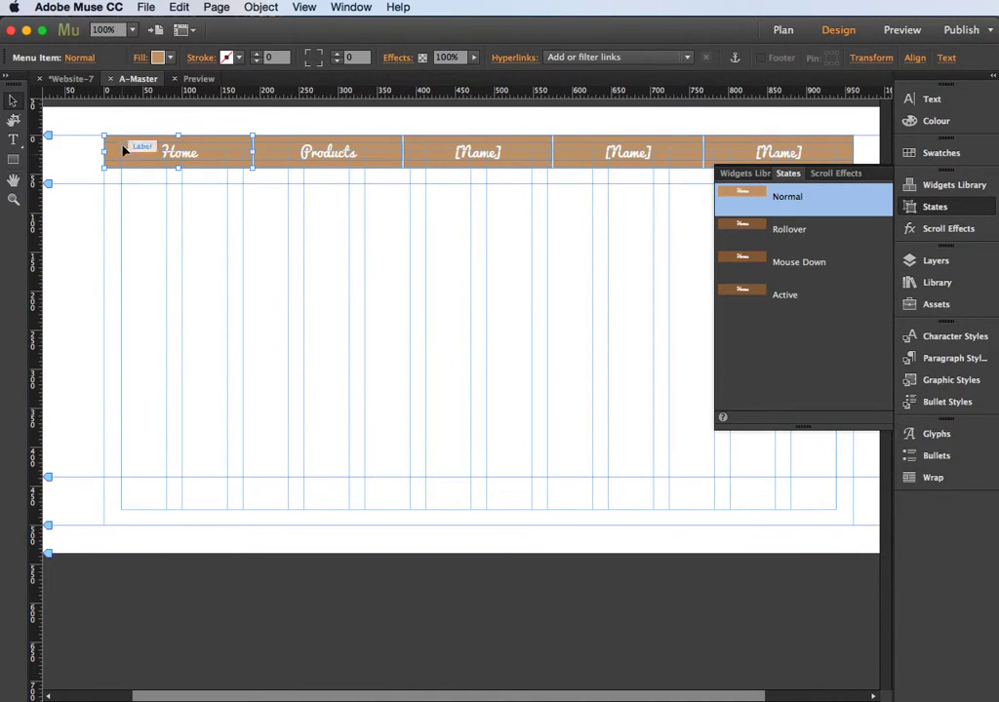
- Round only the two bottom corners of the menu items with a corner radius of 18
{"action": "left_click", "coordinate": [307, 66]}
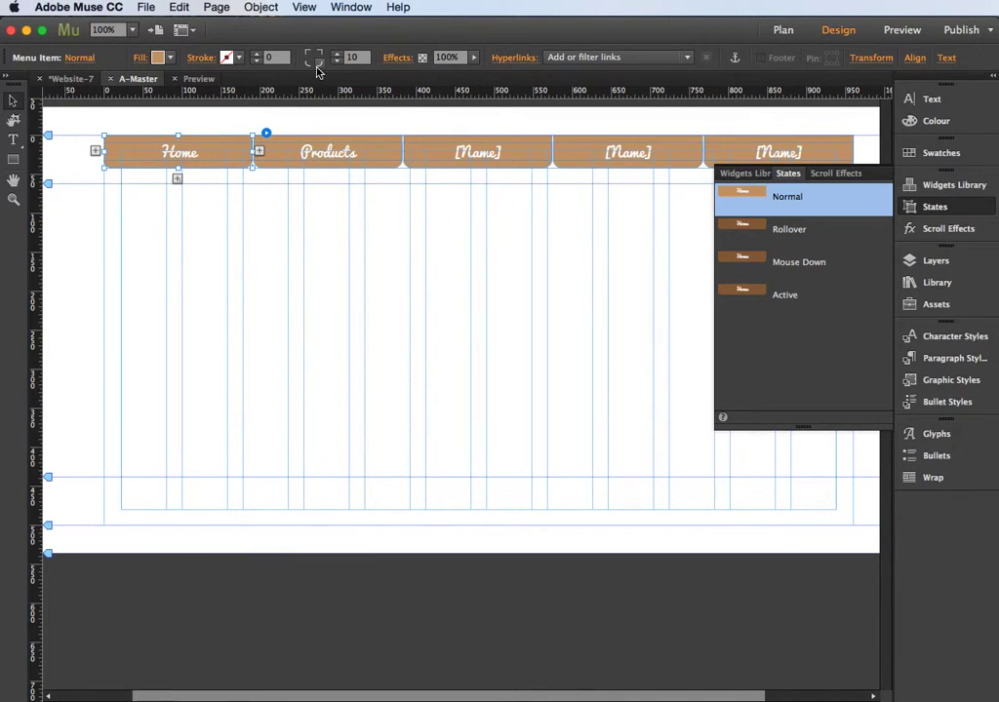
{"action": "left_click", "coordinate": [339, 56]}
{"action": "left_click", "coordinate": [339, 55]}
{"action": "left_click", "coordinate": [339, 56]}
{"action": "left_click", "coordinate": [340, 55]}
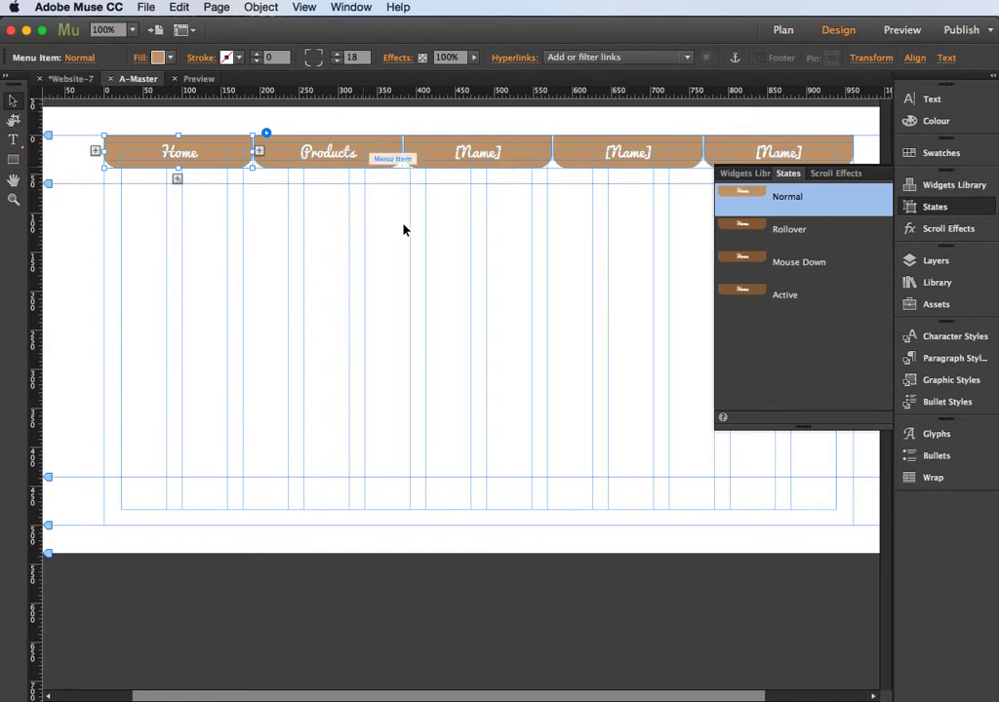
- Preview the rounded menu items and their rollover appearance, and return to the design view
{"action": "left_click", "coordinate": [902, 29]}
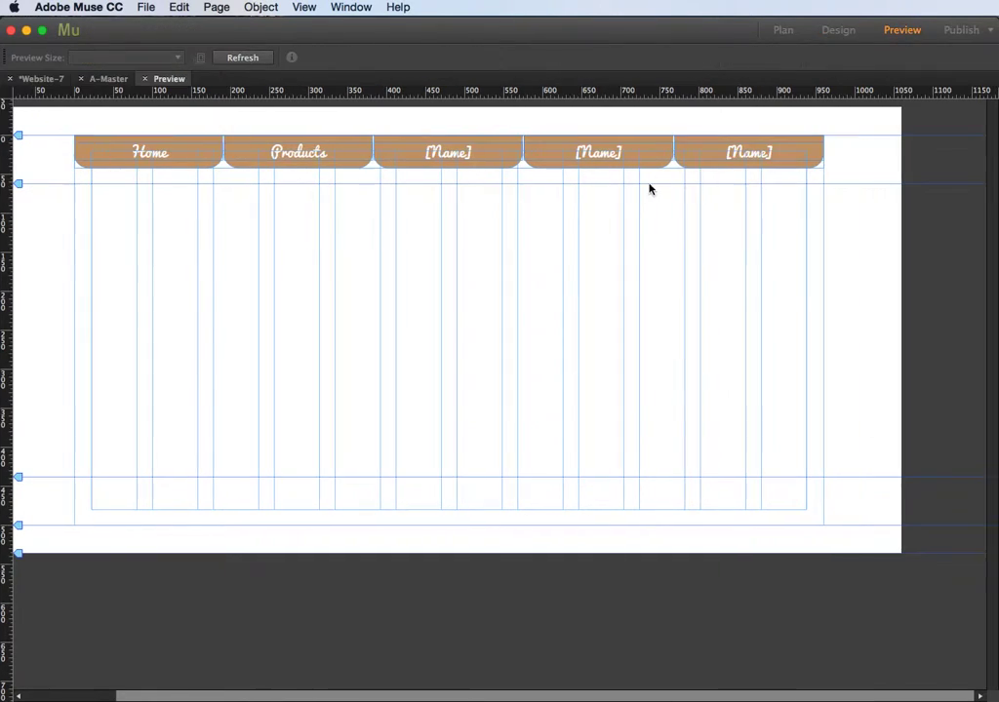
{"action": "left_click", "coordinate": [839, 30]}
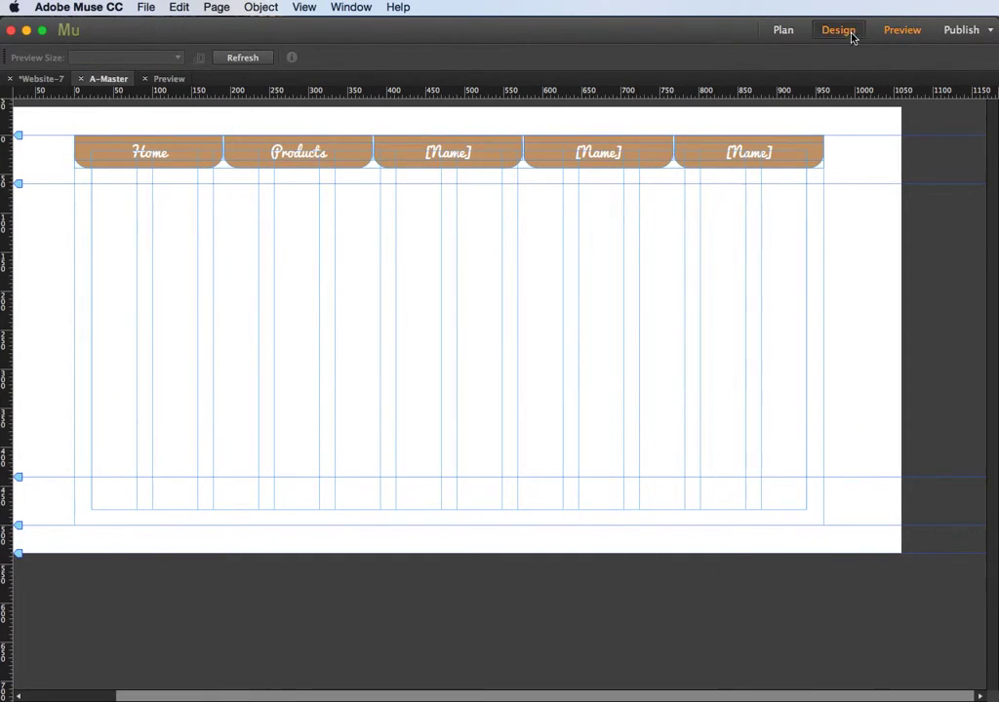
{"action": "left_click", "coordinate": [906, 34]}
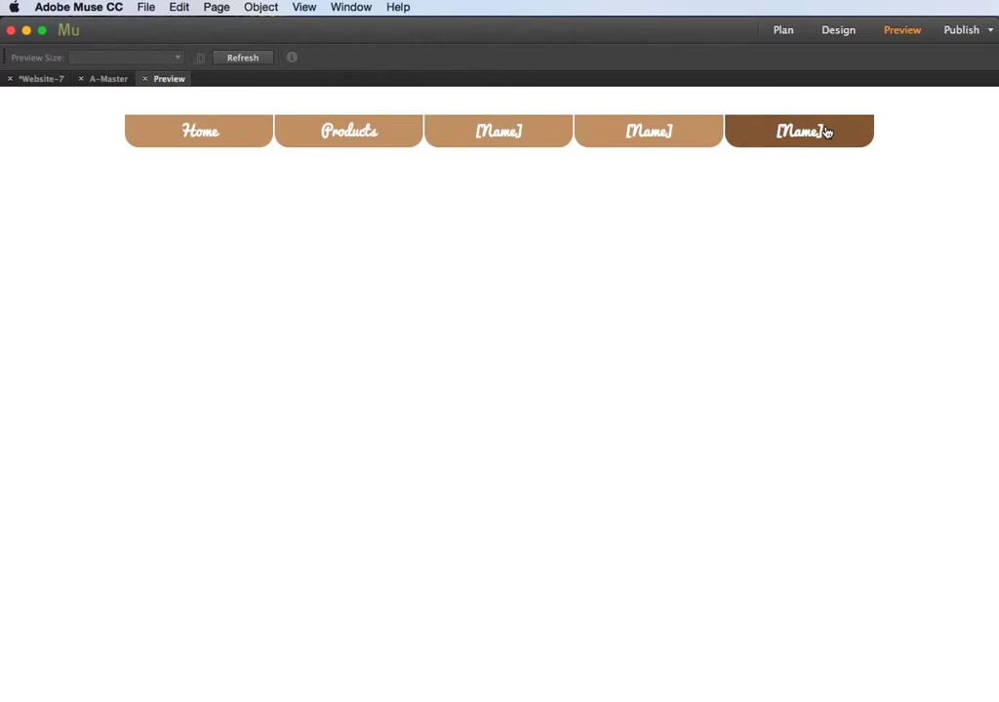
{"action": "key", "text": "super+m"}
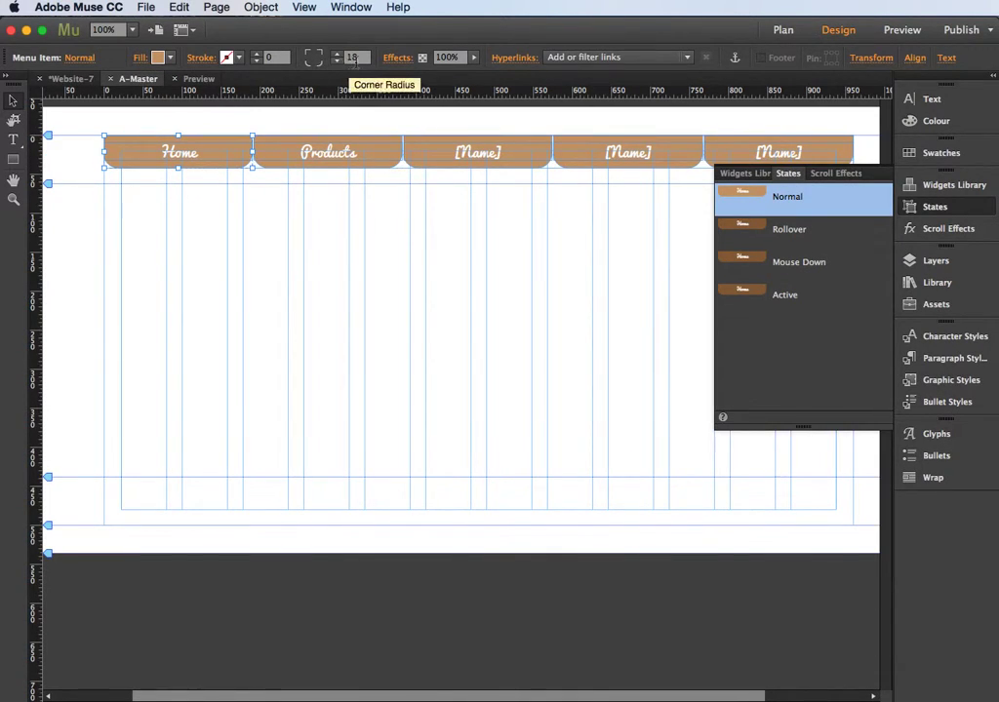
- Try a shadow and a bevel effect on the menu items, and switch both effects off again
{"action": "left_click", "coordinate": [397, 57]}
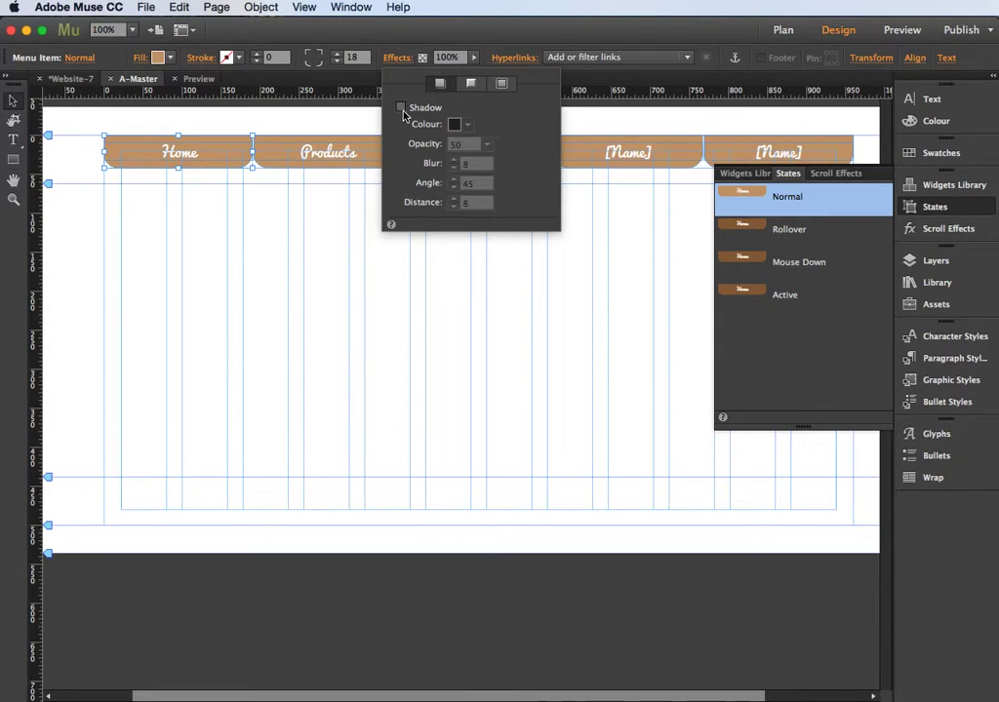
{"action": "left_click", "coordinate": [401, 109]}
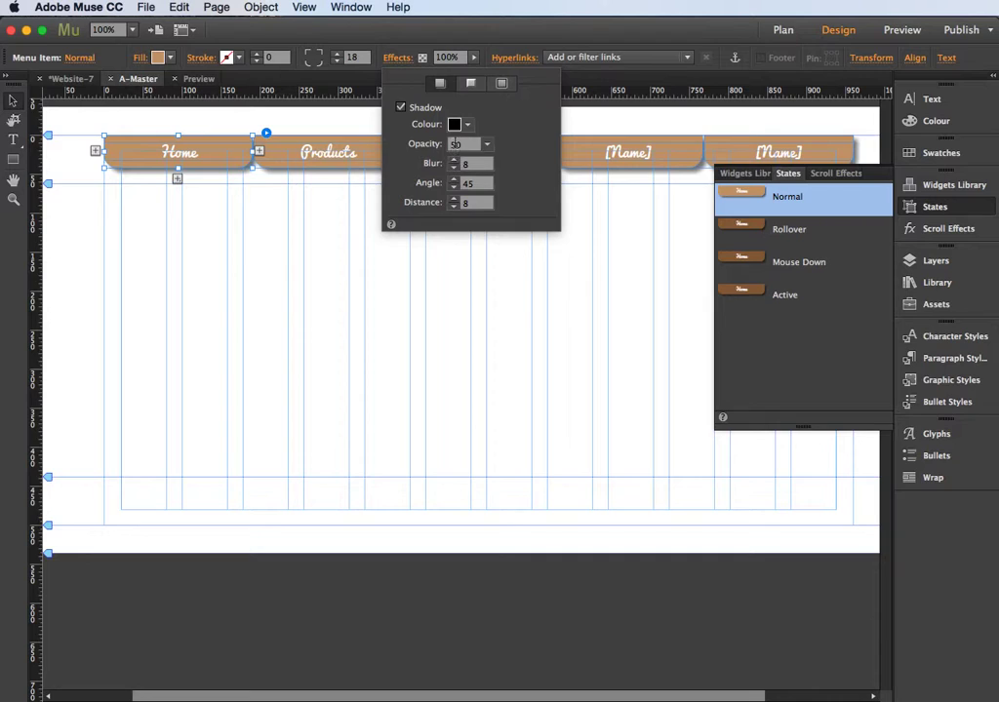
{"action": "left_click", "coordinate": [473, 86]}
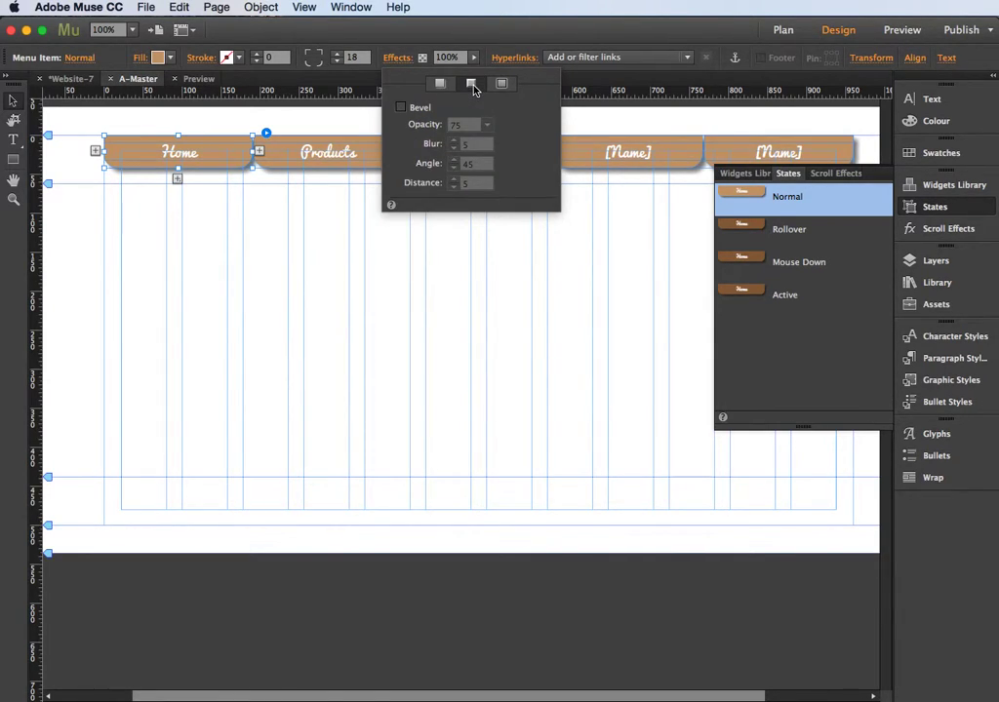
{"action": "left_click", "coordinate": [401, 107]}
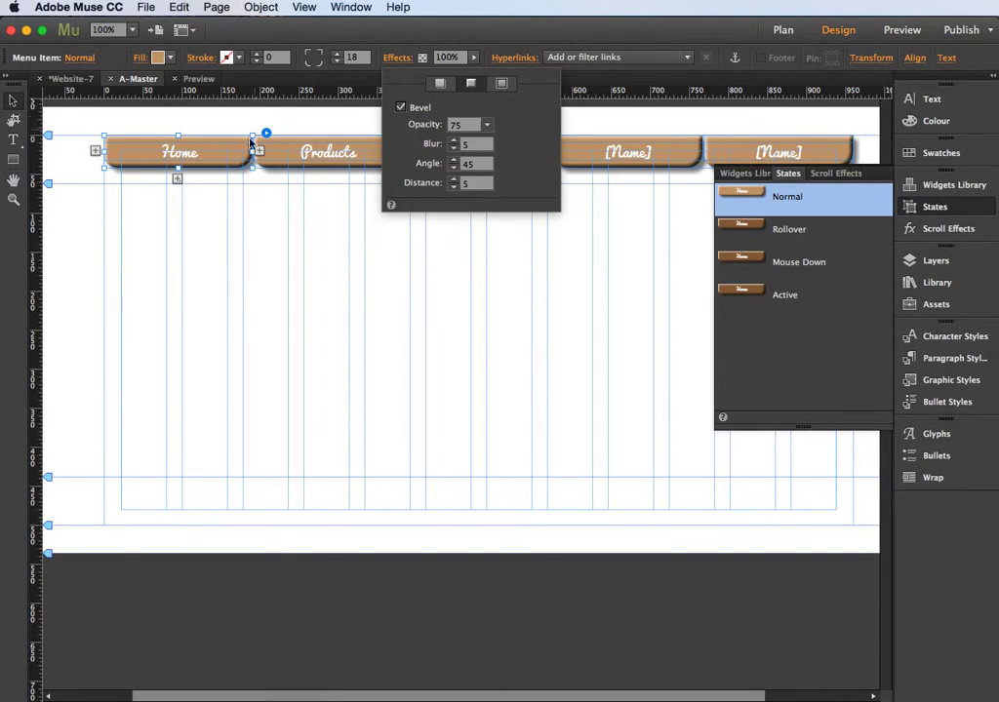
{"action": "left_click", "coordinate": [401, 108]}
{"action": "left_click", "coordinate": [470, 84]}
{"action": "left_click", "coordinate": [401, 107]}
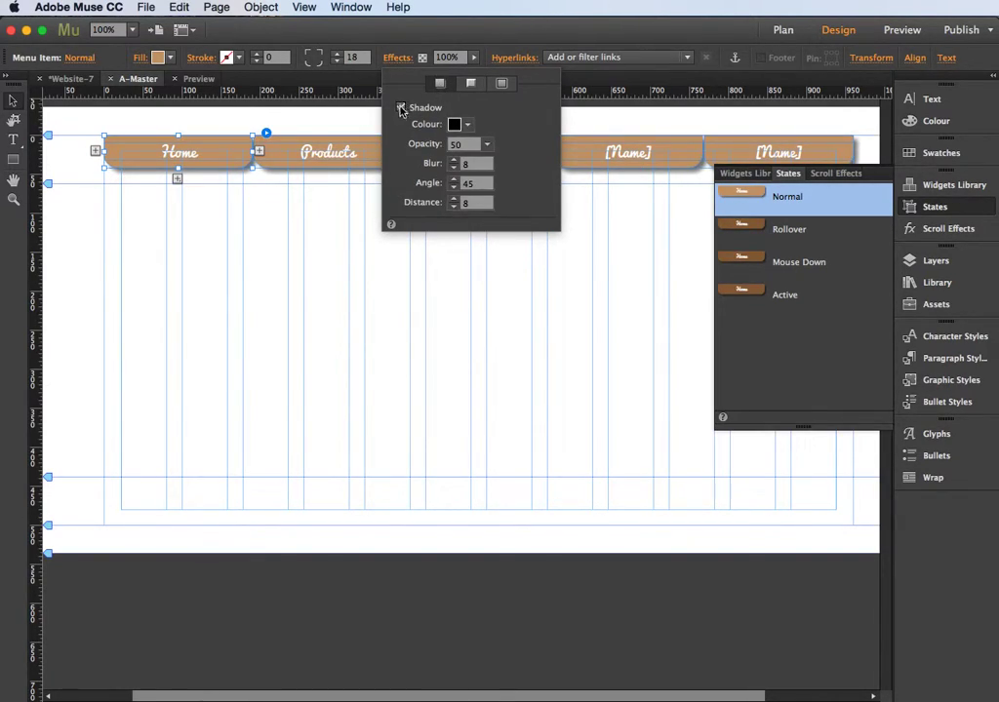
{"action": "left_click", "coordinate": [401, 108]}
- Try a red F60000 glow on the menu items, switch it off again, and look at the opacity control
{"action": "left_click", "coordinate": [500, 85]}
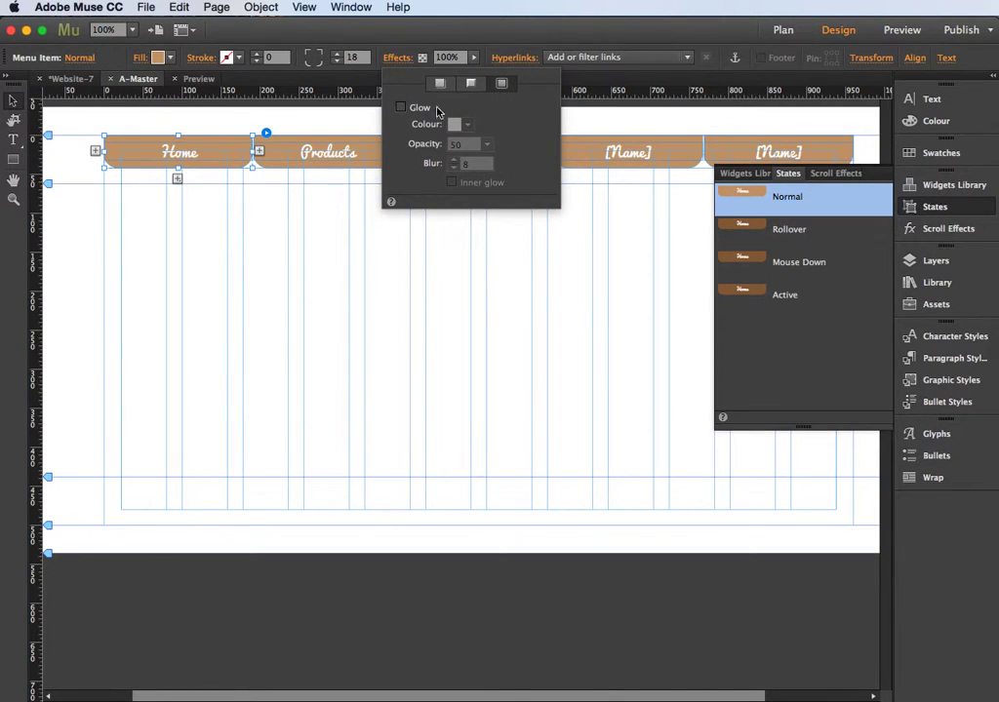
{"action": "left_click", "coordinate": [401, 109]}
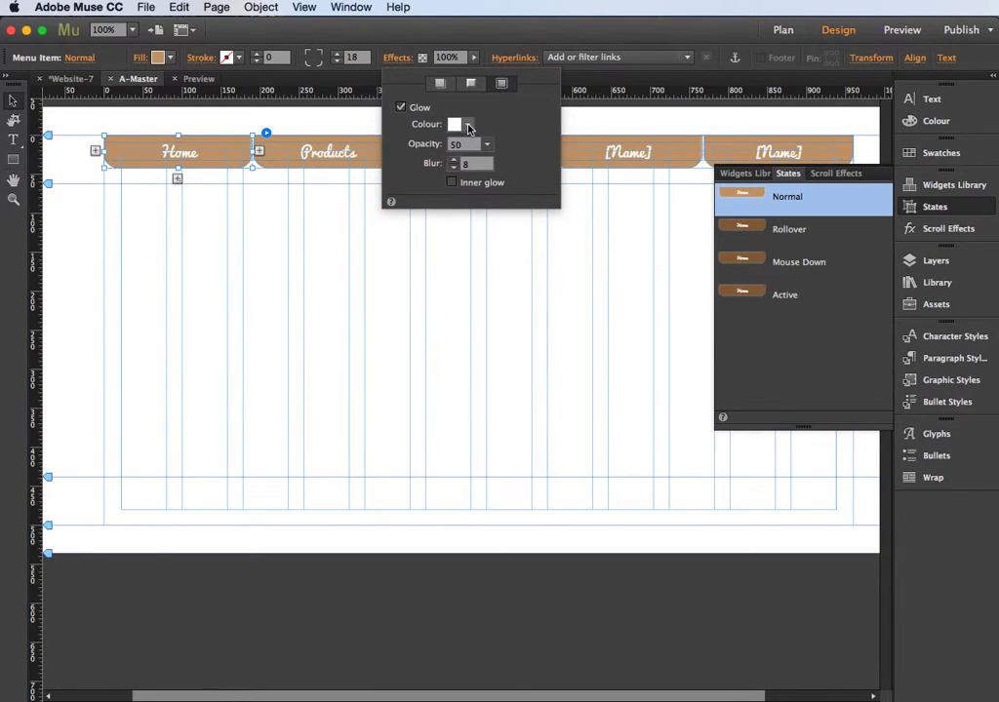
{"action": "left_click", "coordinate": [466, 125]}
{"action": "left_click_drag", "start_coordinate": [652, 181], "coordinate": [738, 173]}
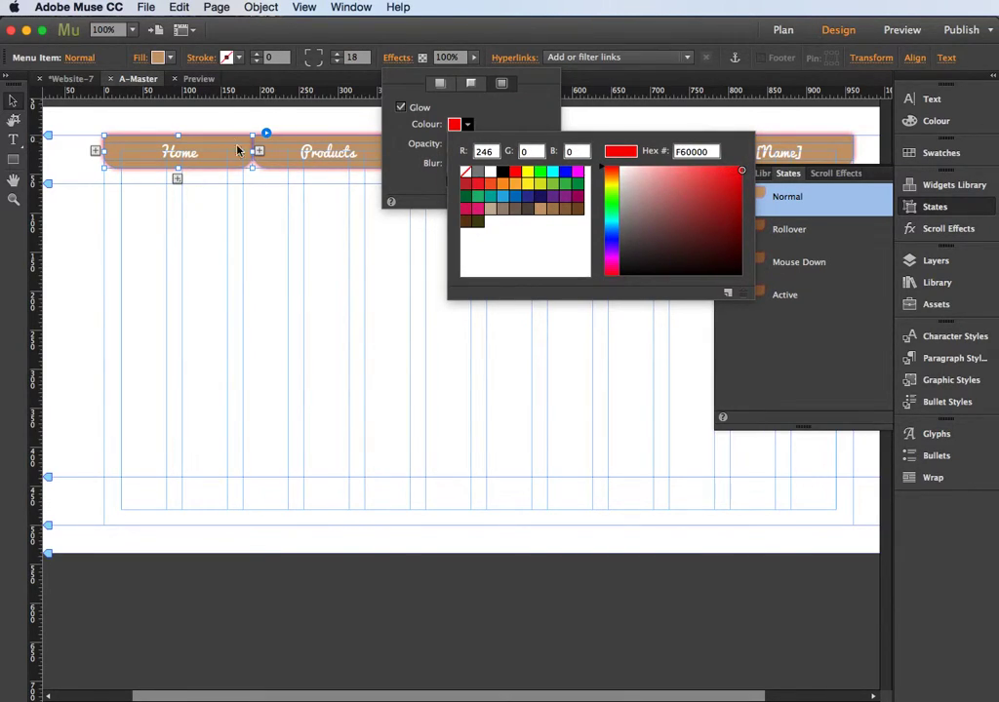
{"action": "left_click", "coordinate": [514, 113]}
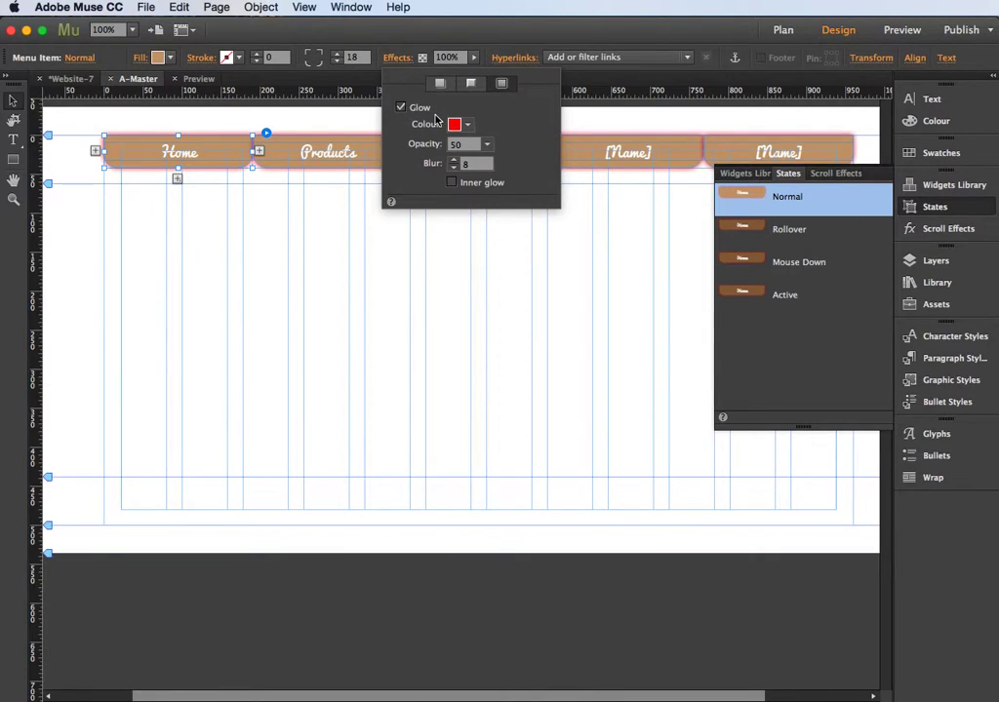
{"action": "left_click", "coordinate": [400, 107]}
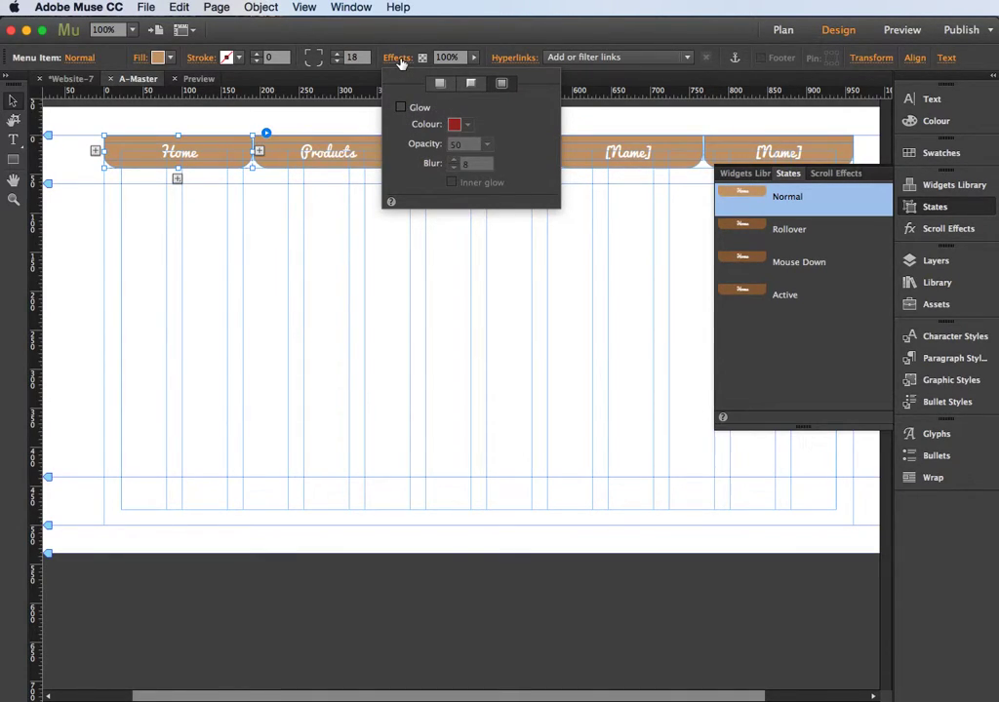
{"action": "left_click", "coordinate": [401, 61]}
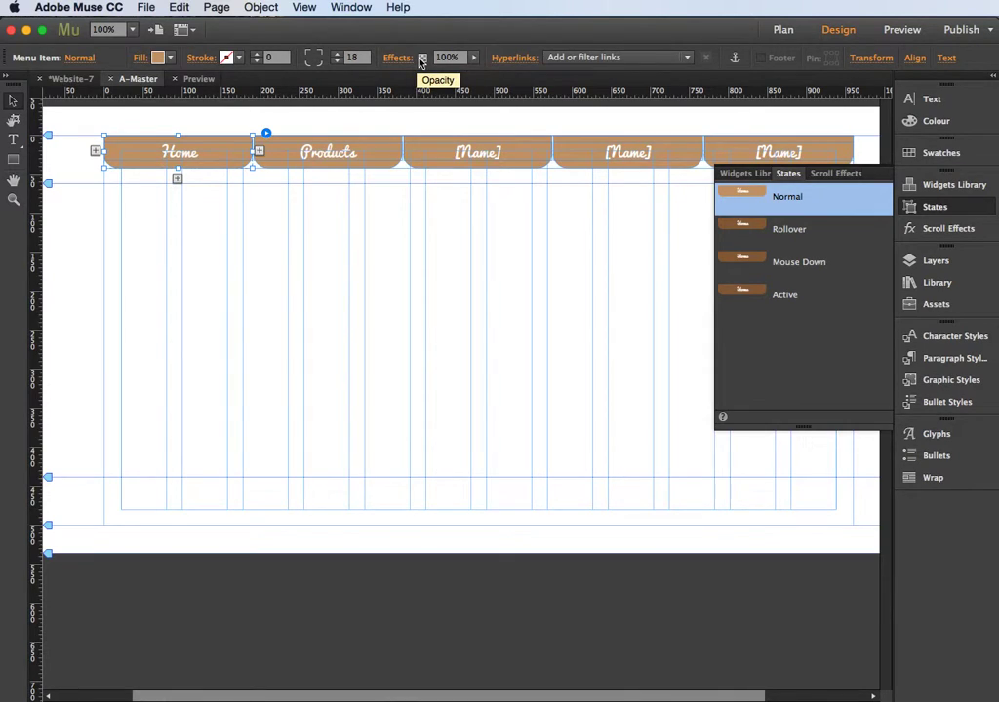
{"action": "mouse_move", "coordinate": [473, 58]}
{"action": "left_mouse_down"}
{"action": "mouse_move", "coordinate": [466, 78]}
{"action": "mouse_move", "coordinate": [436, 78]}
{"action": "mouse_move", "coordinate": [479, 78]}
{"action": "left_mouse_up"}
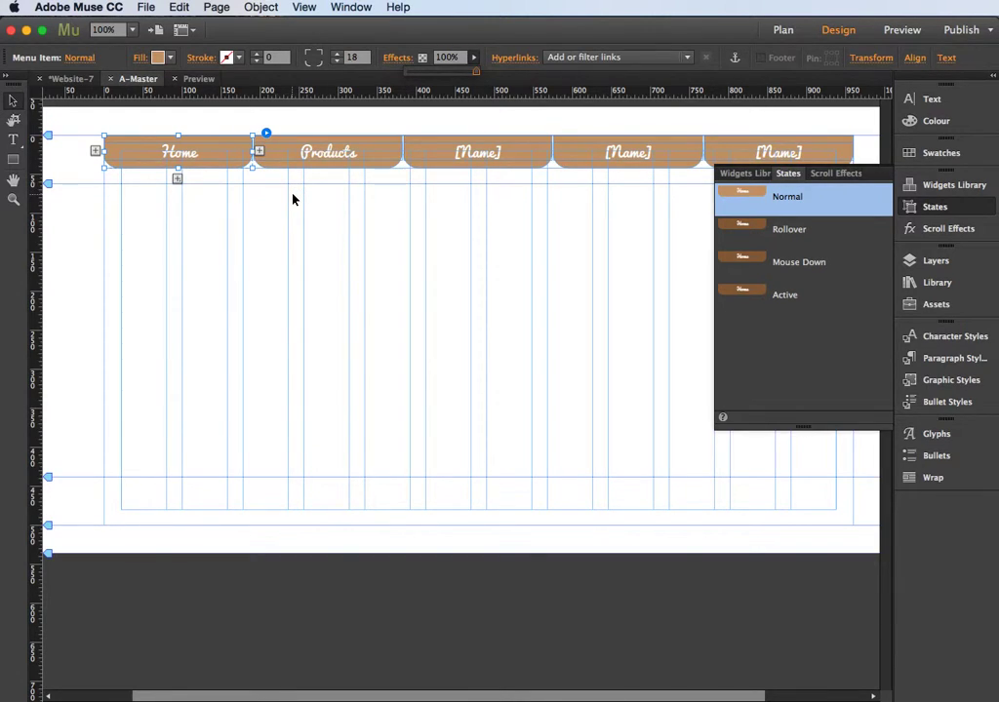
- Add the hyperlink "Products" to the Products menu item
{"action": "left_click", "coordinate": [302, 157]}
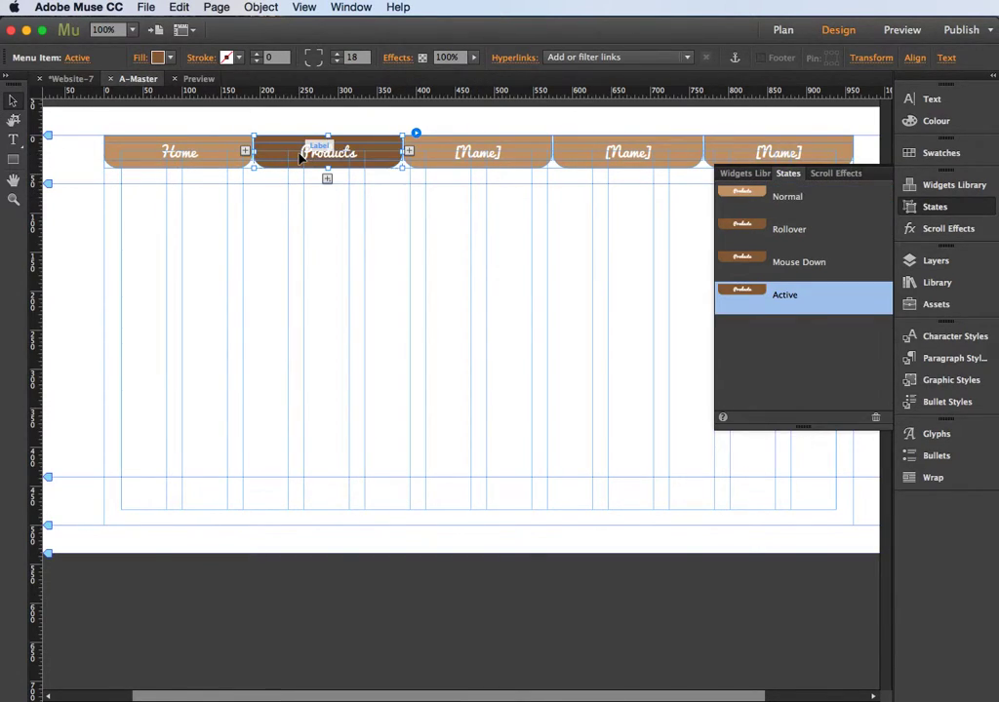
{"action": "left_click", "coordinate": [458, 154]}
{"action": "left_click", "coordinate": [338, 156]}
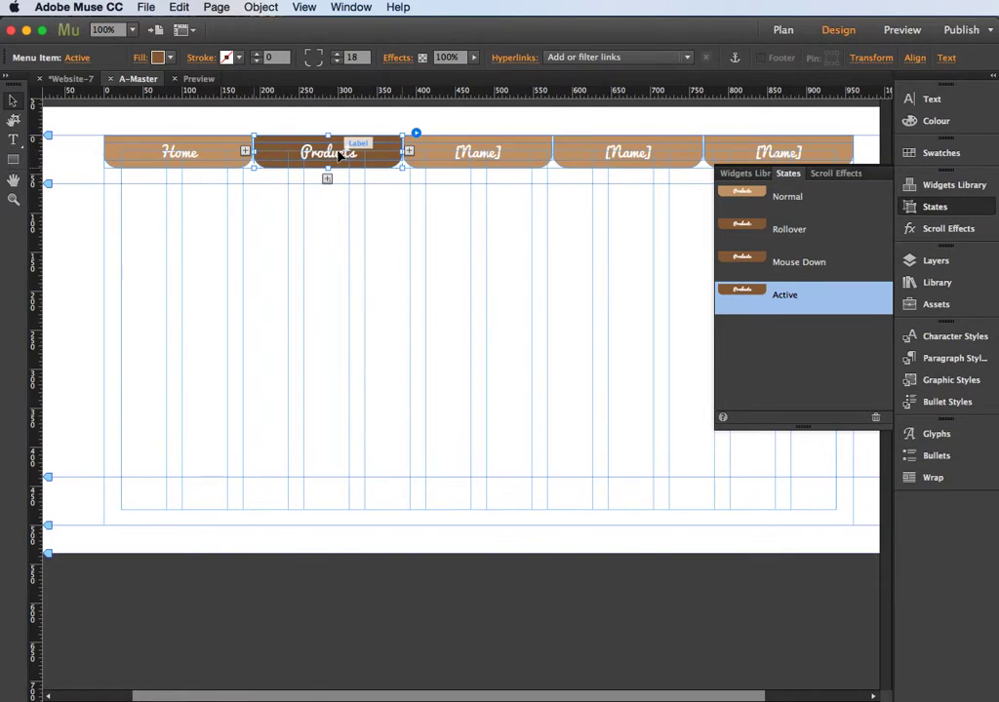
{"action": "left_click", "coordinate": [689, 58]}
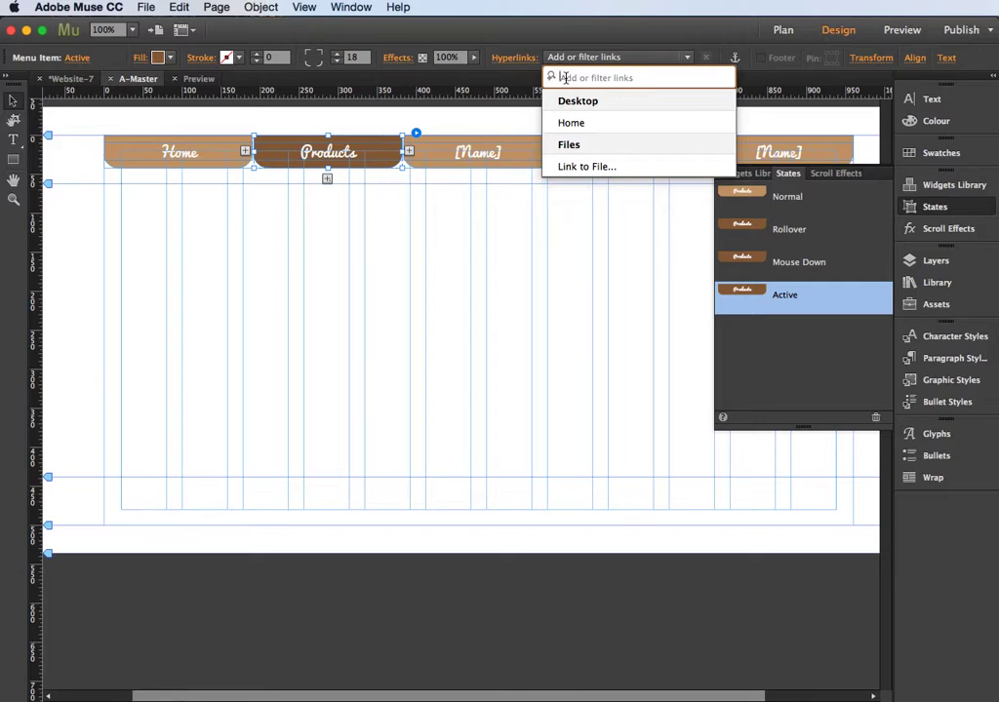
{"action": "type", "text": "Products"}
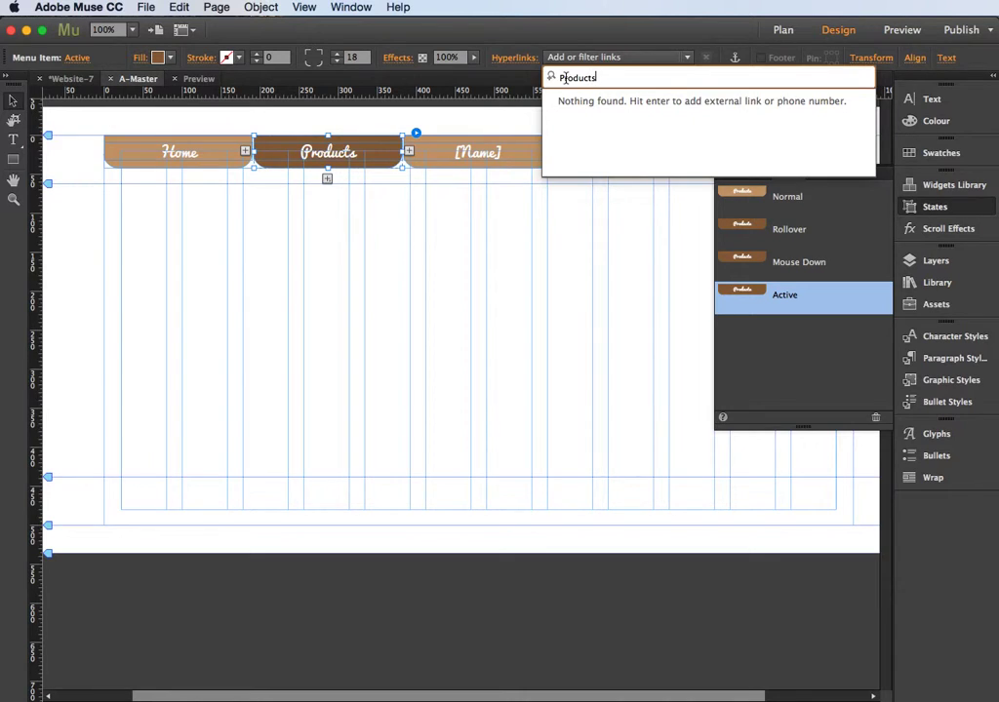
{"action": "key", "text": "Return"}
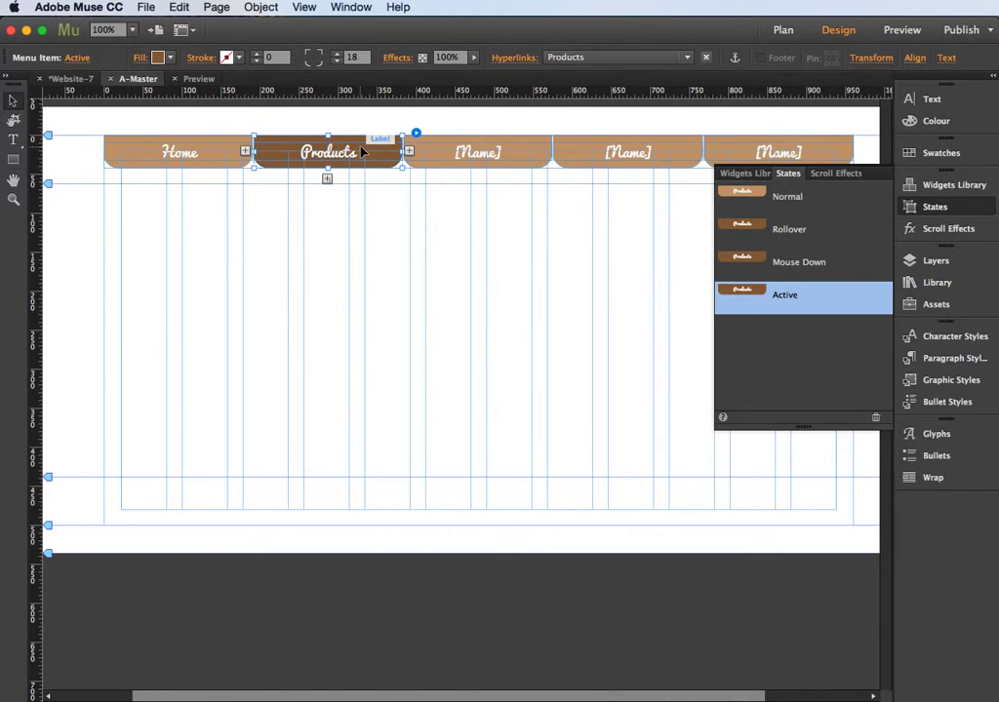
- Add a page named Products beside Home in the site plan and return to the A-Master design view
{"action": "left_click", "coordinate": [782, 30]}
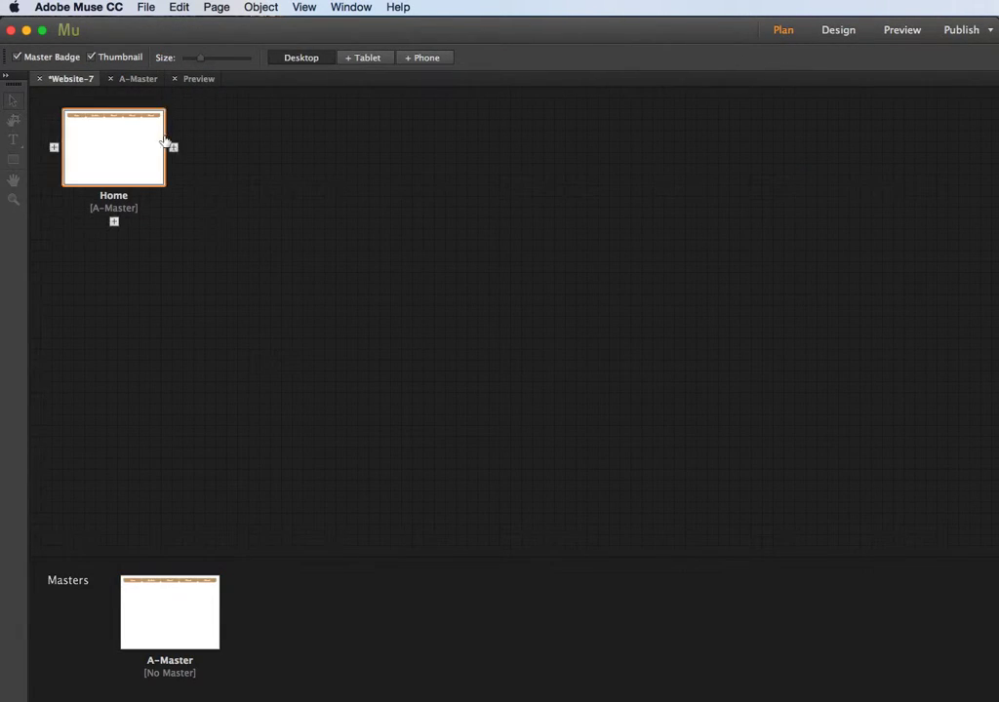
{"action": "left_click", "coordinate": [173, 146]}
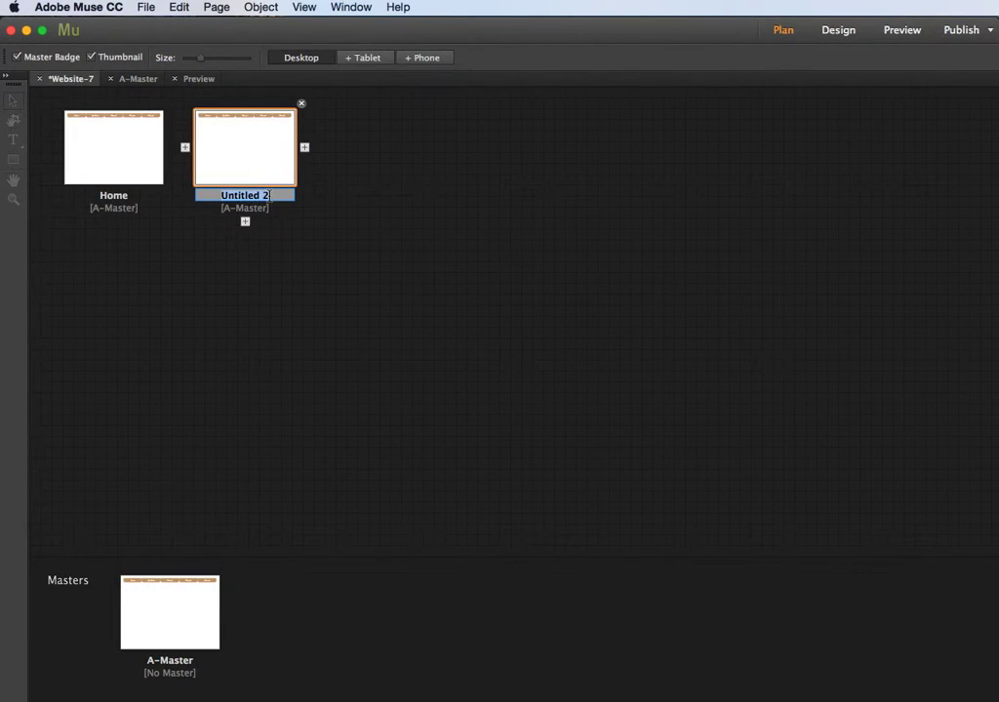
{"action": "type", "text": "Products"}
{"action": "left_click", "coordinate": [838, 31]}
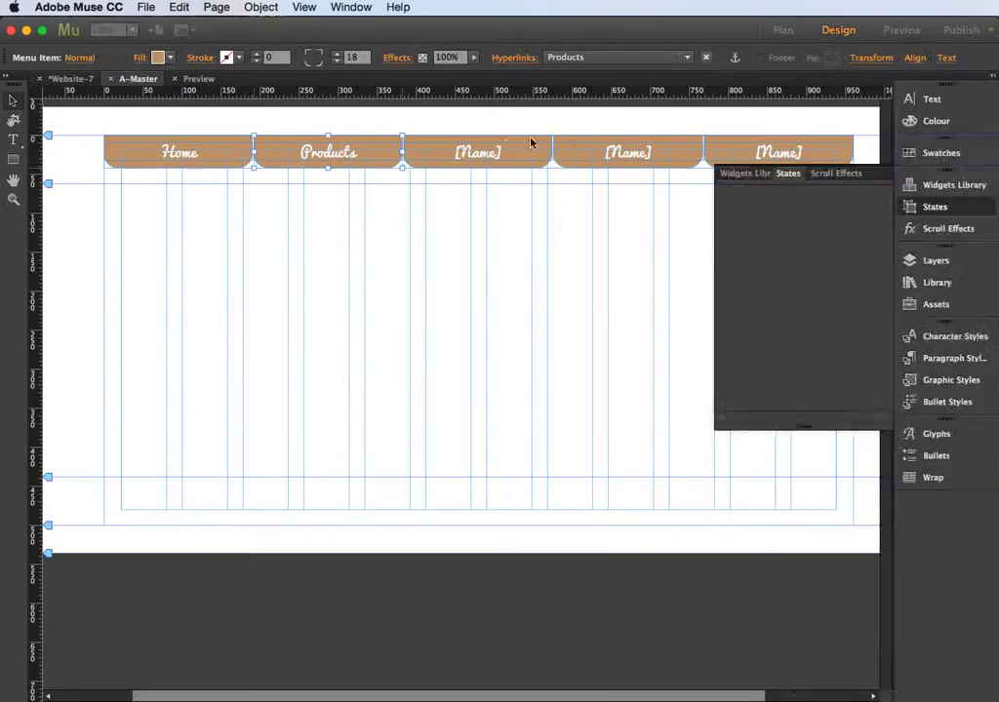